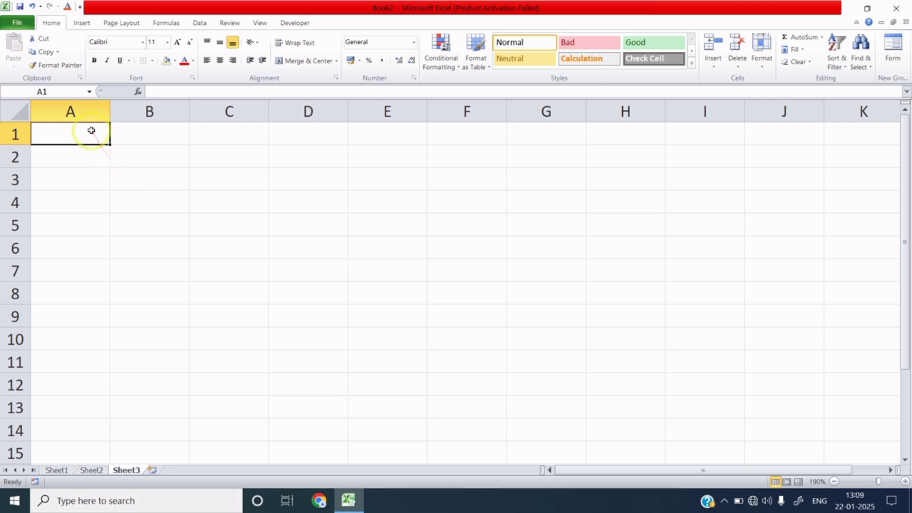
Merge and center cells A1:F1 and enter the title "Sale Purchase"
left_click_drag(89, 132, 433, 133)
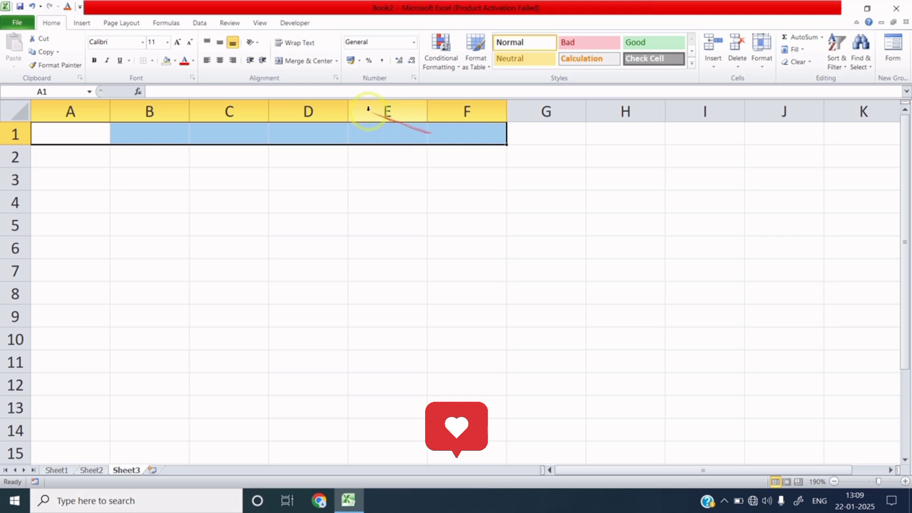
left_click(317, 62)
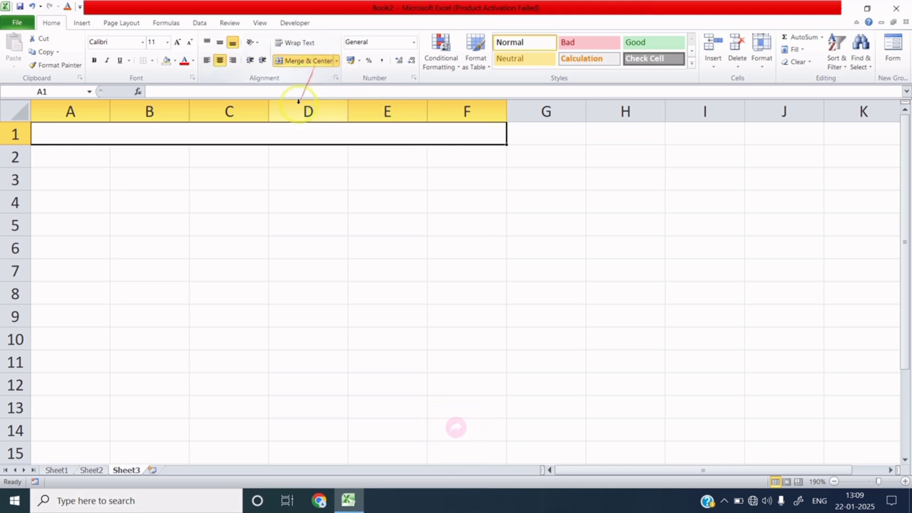
double_click(239, 130)
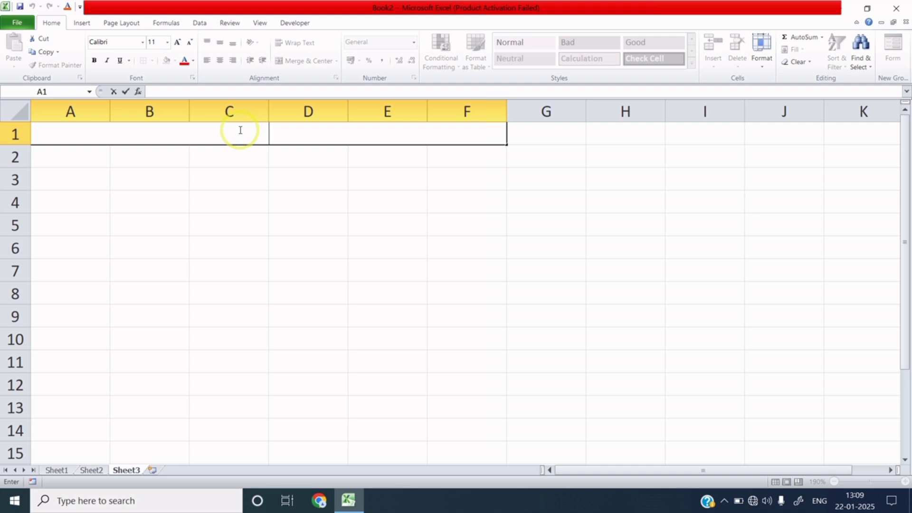
type("Sale Purchase")
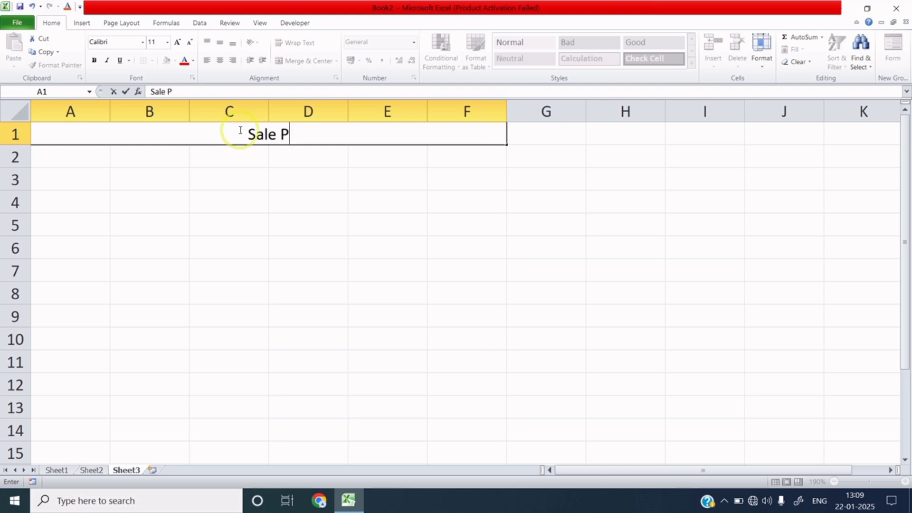
key("ctrl+Return")
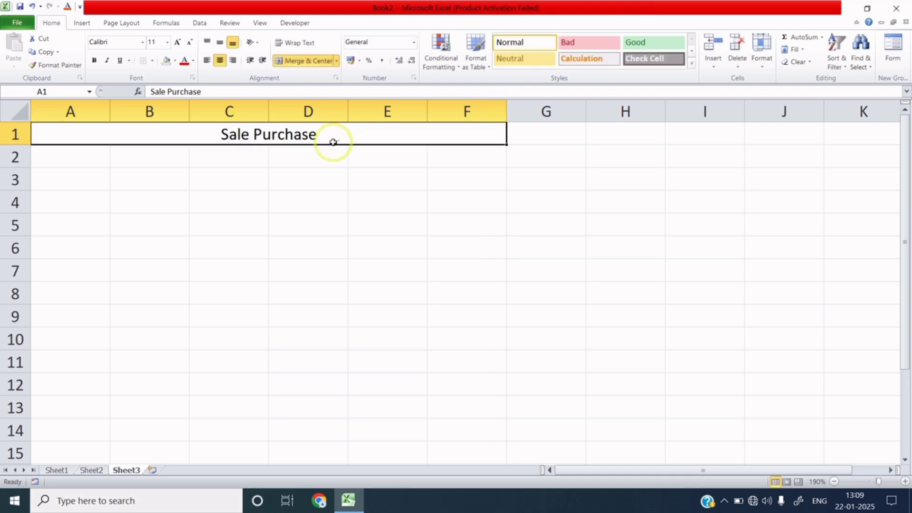
Enter the column headers "Sr. No.", "Item" and "Stock" in cells A2 to C2
left_click(90, 156)
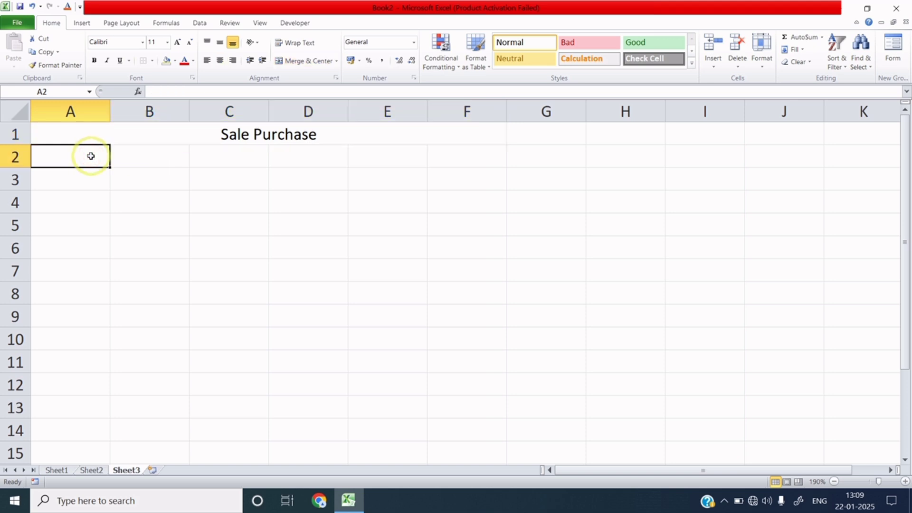
type("Sr. No.")
left_click(137, 155)
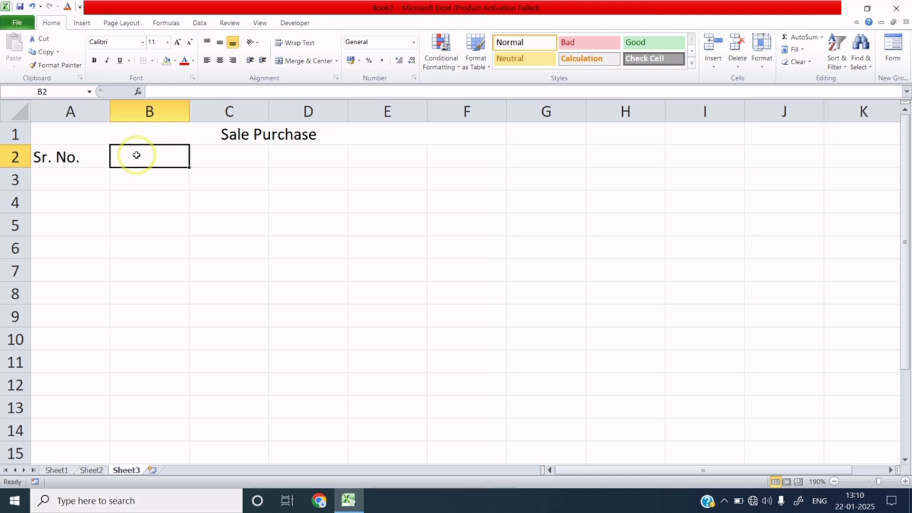
type("Item")
key("Tab")
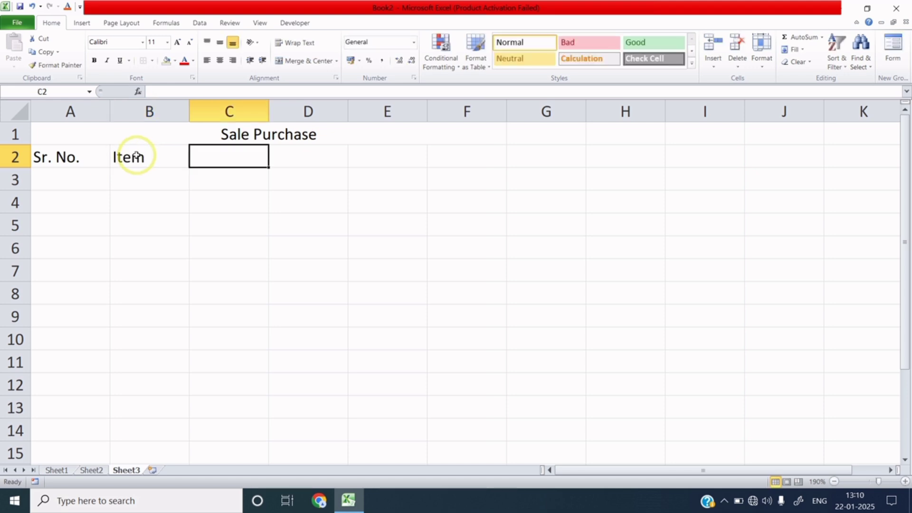
type("St")
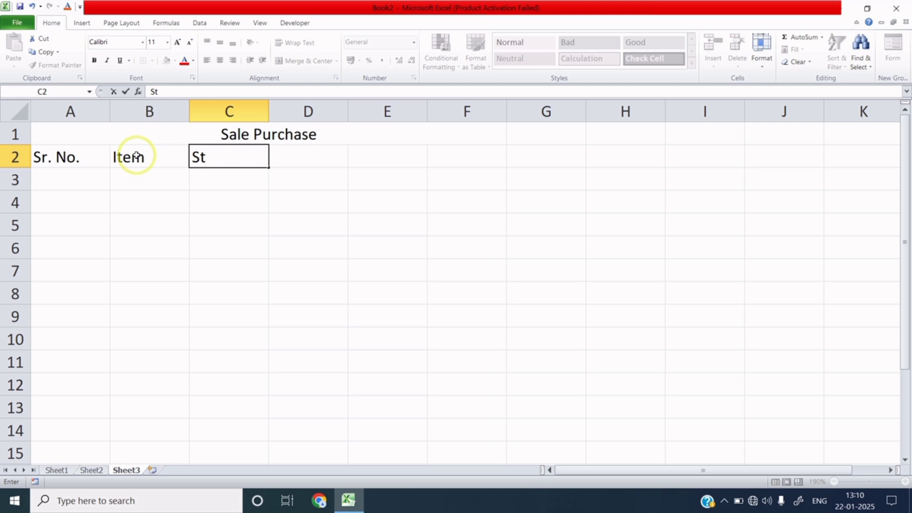
type("ock")
key("Tab")
Enter the column headers "Sale", "Purchase" and "Total" in cells D2 to F2
type("S")
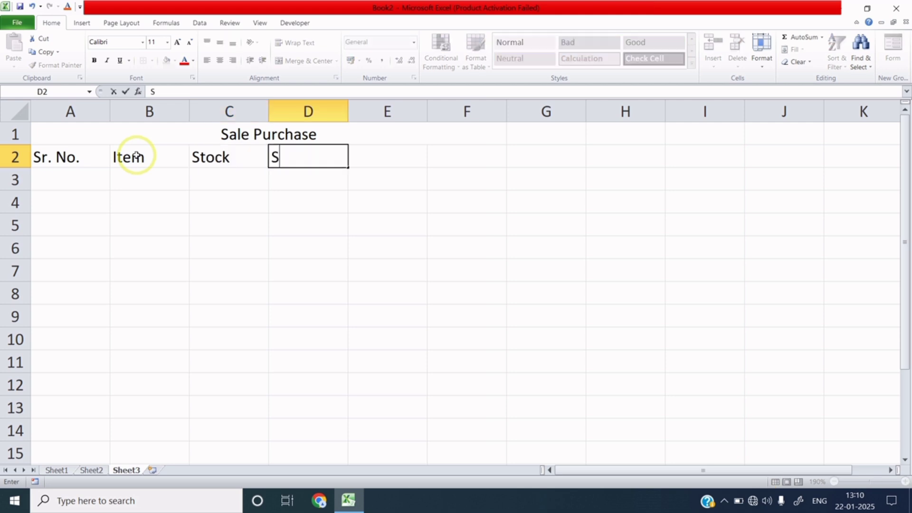
type("ale")
key("Tab")
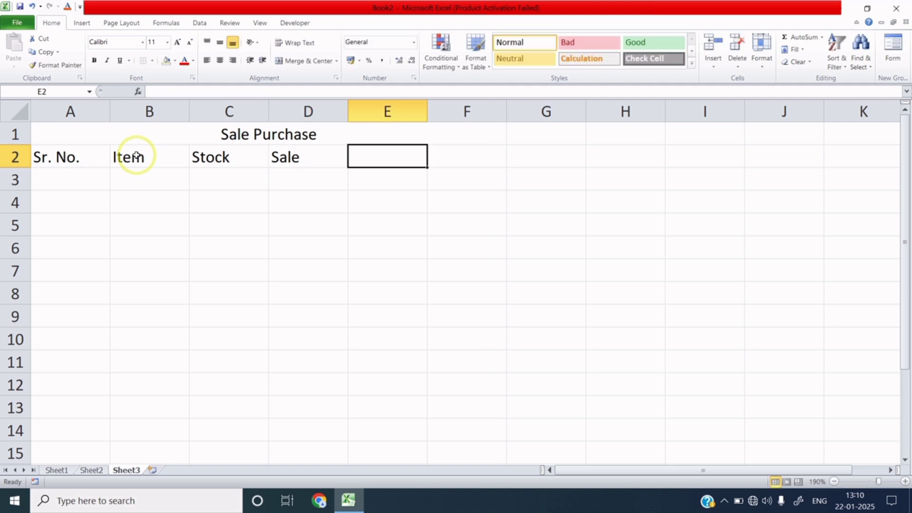
type("Pu")
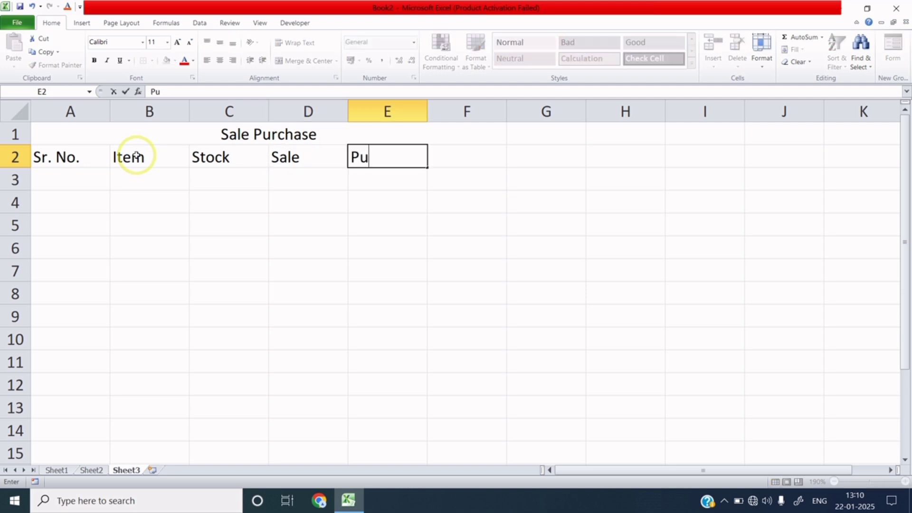
type("rchase")
key("Tab")
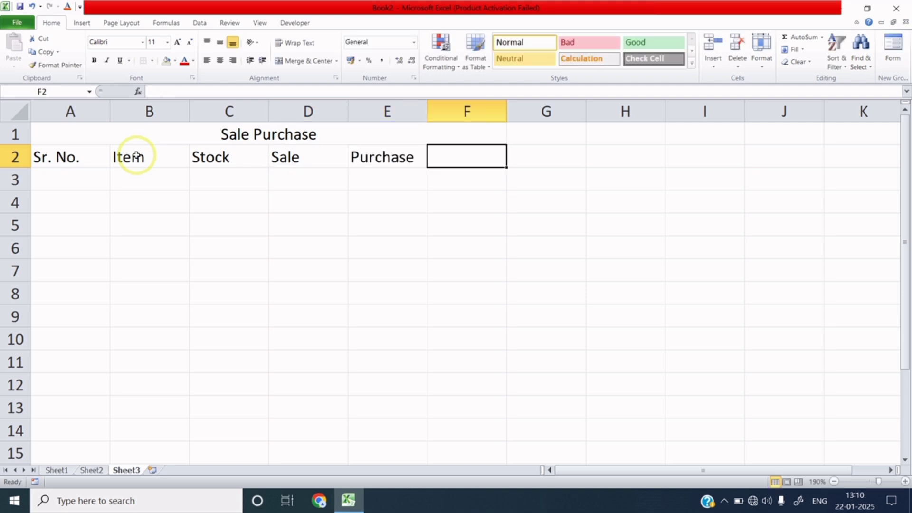
type("Total")
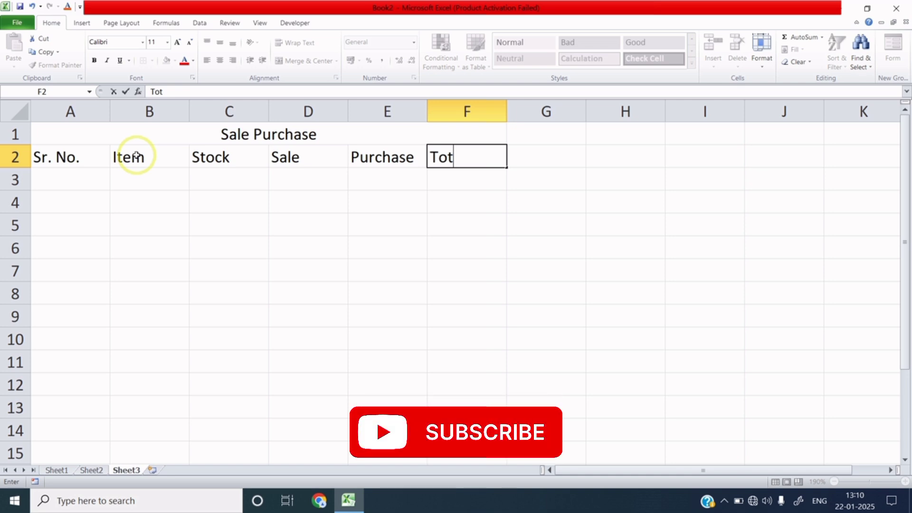
key("Return")
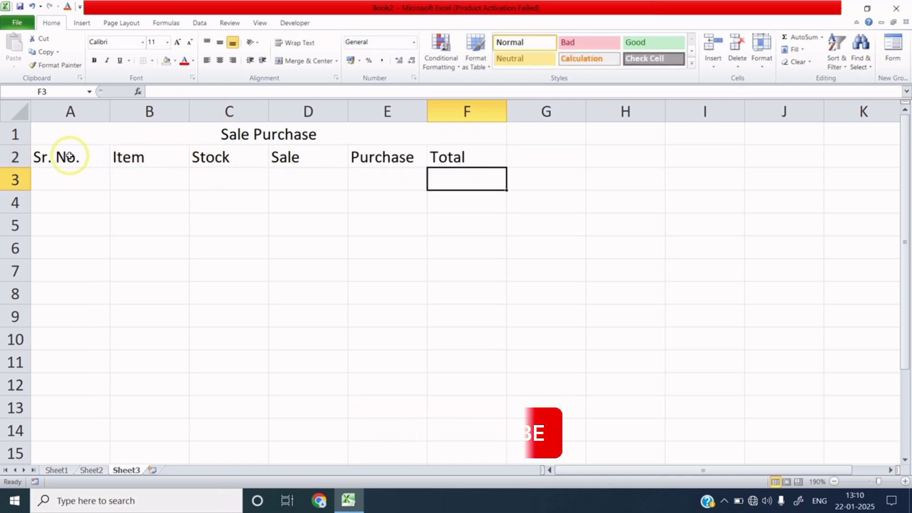
Center the header row A2:F2, make it bold and increase its font size to 12
left_click_drag(68, 157, 437, 157)
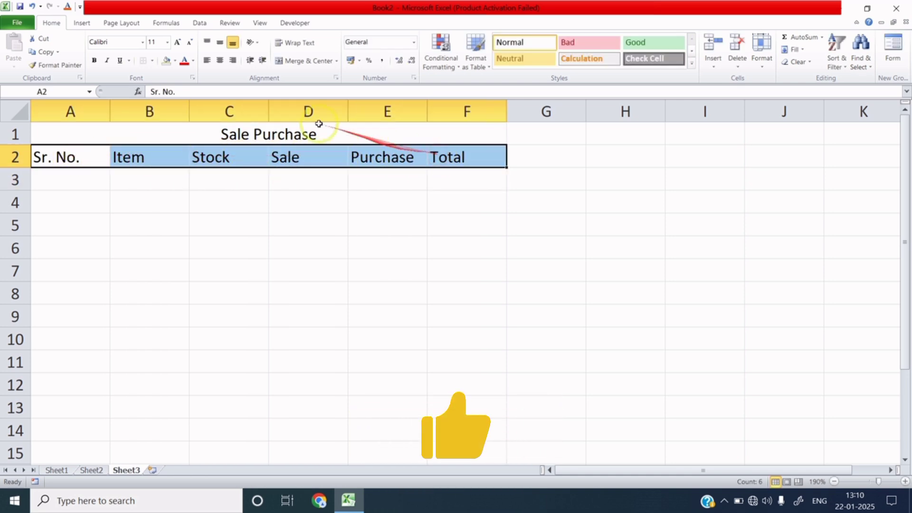
left_click(220, 61)
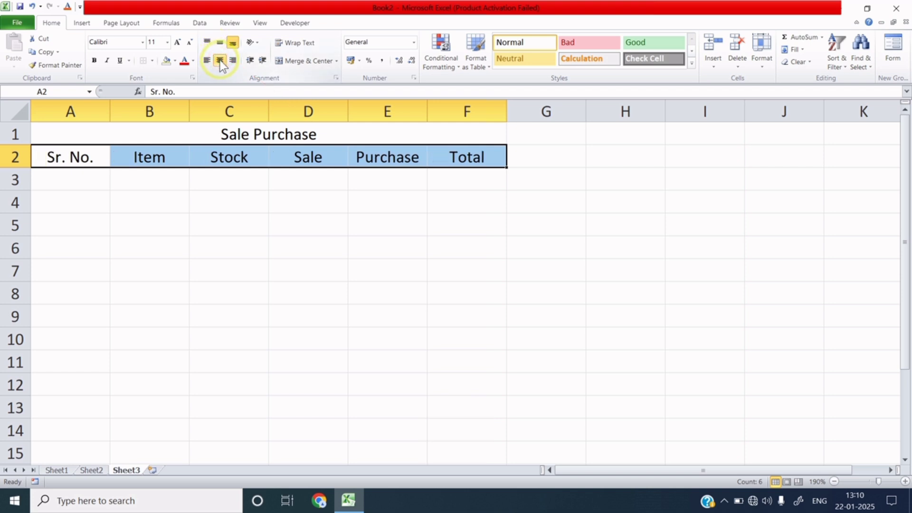
left_click(95, 61)
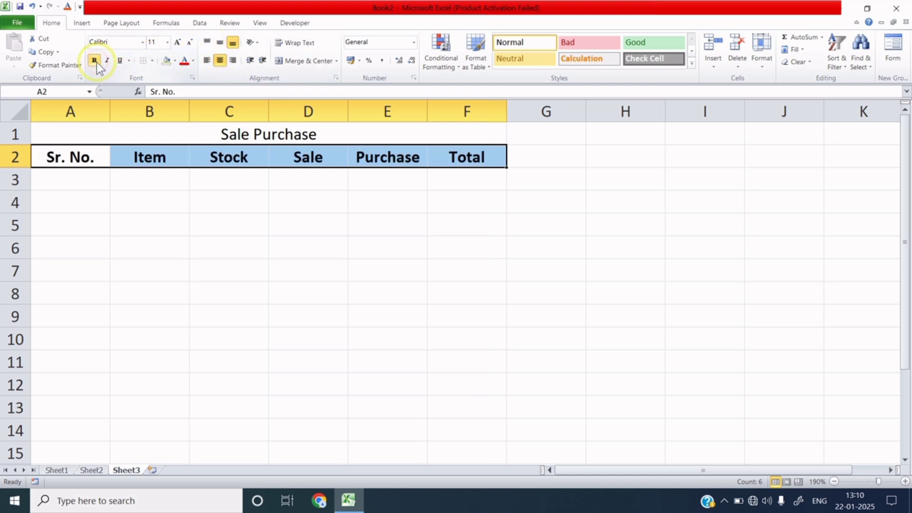
left_click(178, 42)
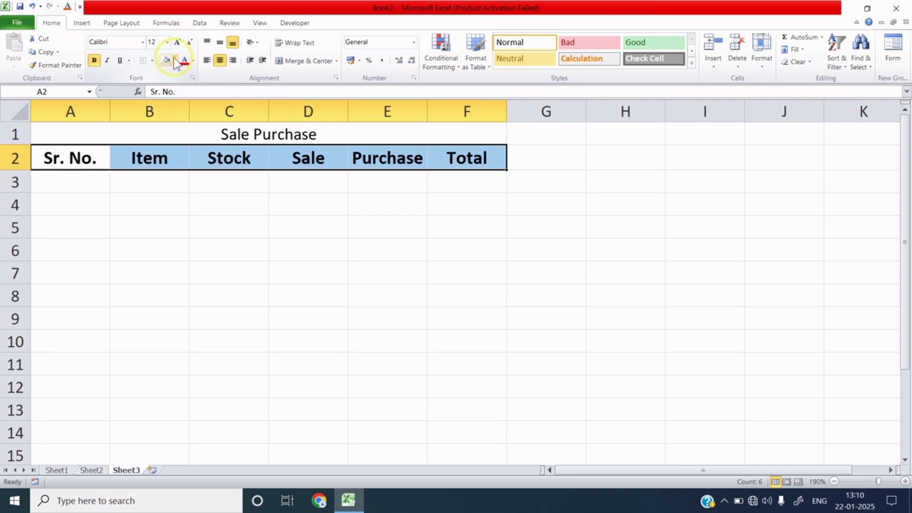
Give the header cells A2:F2 a light orange fill and a dark blue font color
left_click(173, 61)
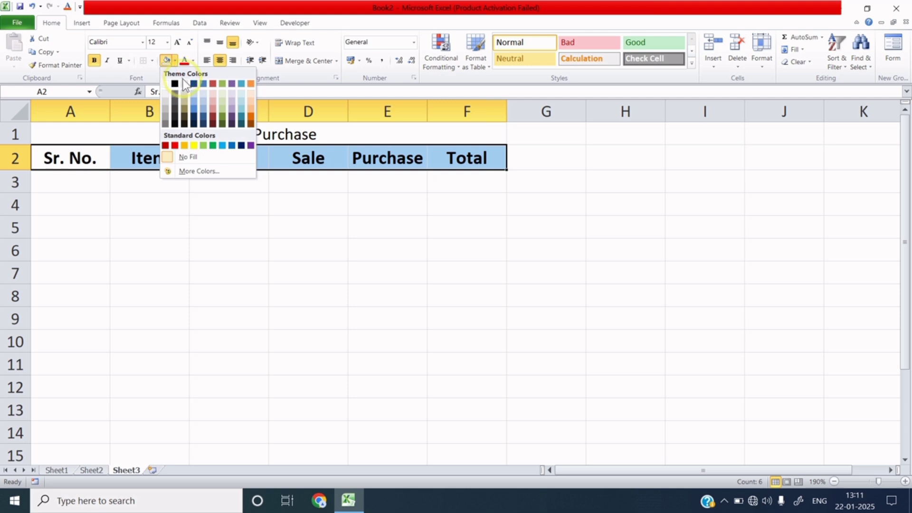
left_click(250, 101)
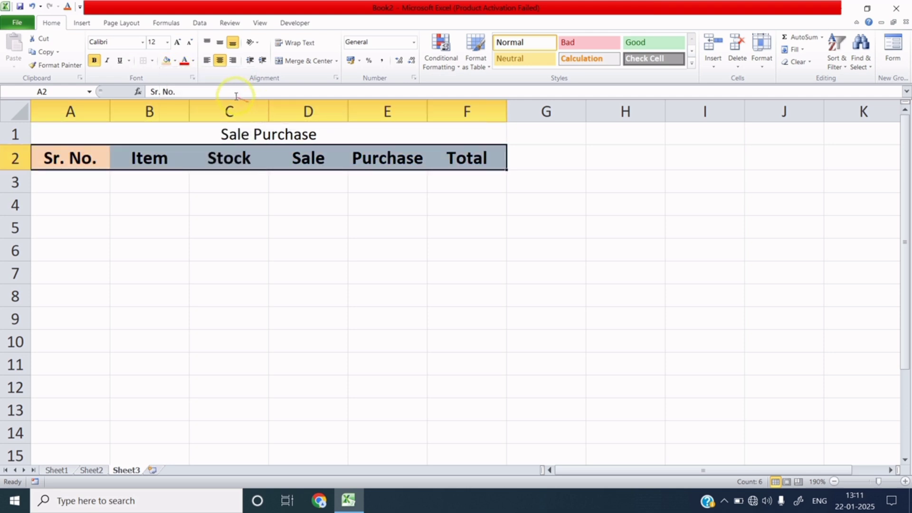
left_click(193, 61)
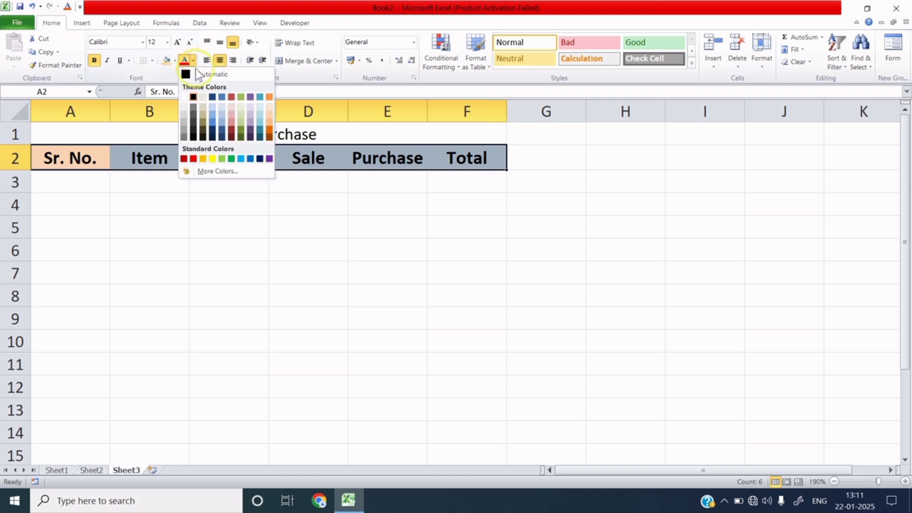
left_click(260, 158)
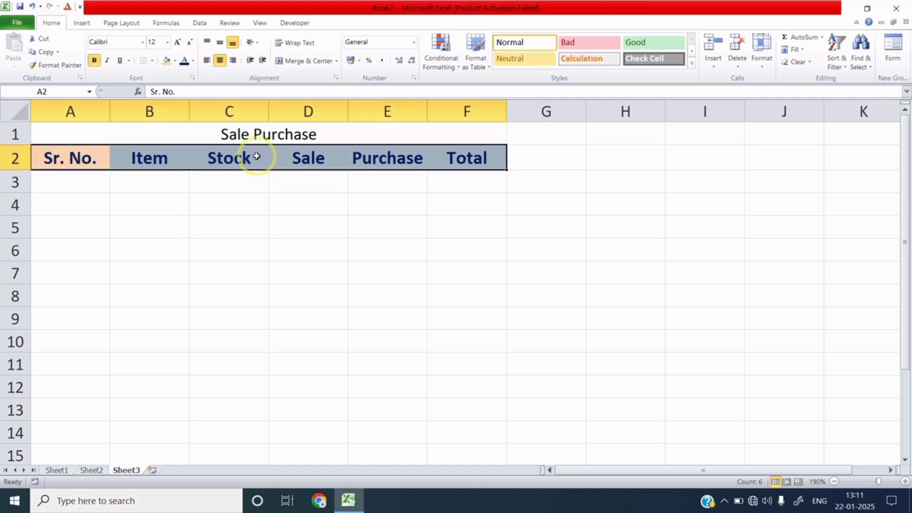
Format the "Sale Purchase" title in row 1 as red, bold text at font size 16
left_click(199, 136)
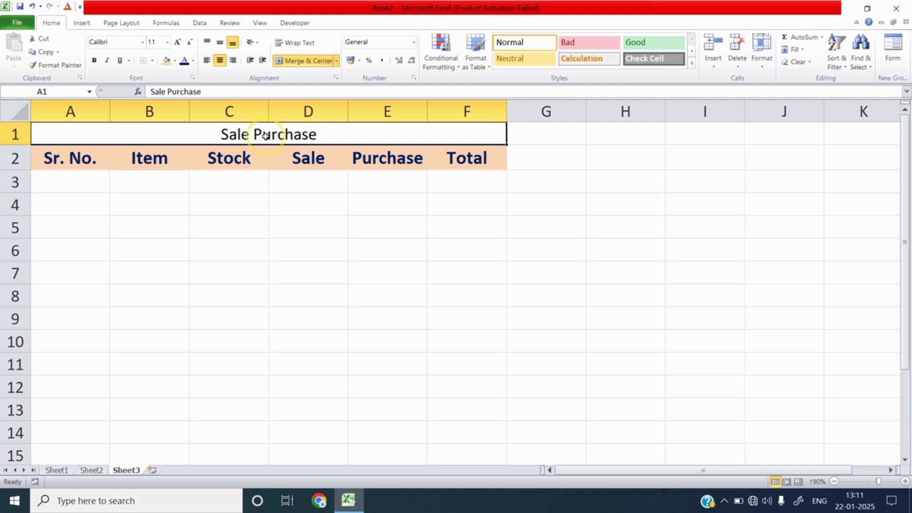
left_click(193, 60)
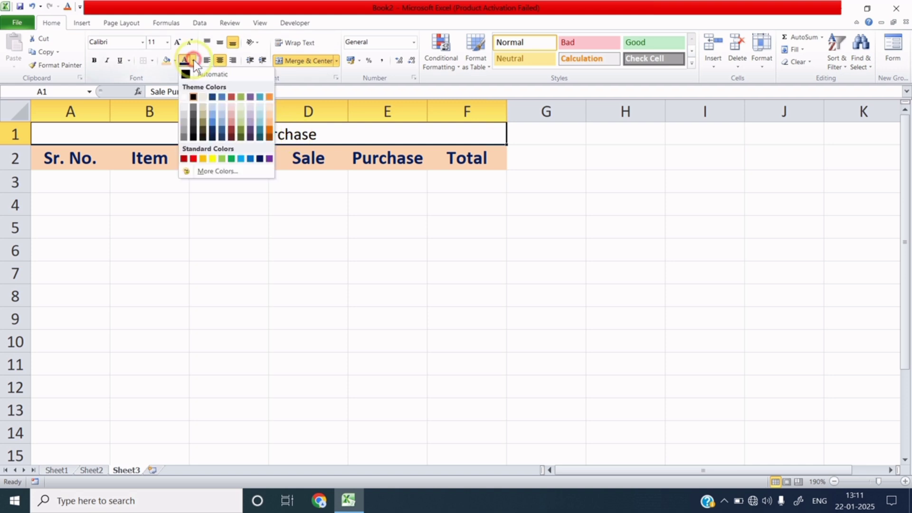
left_click(193, 158)
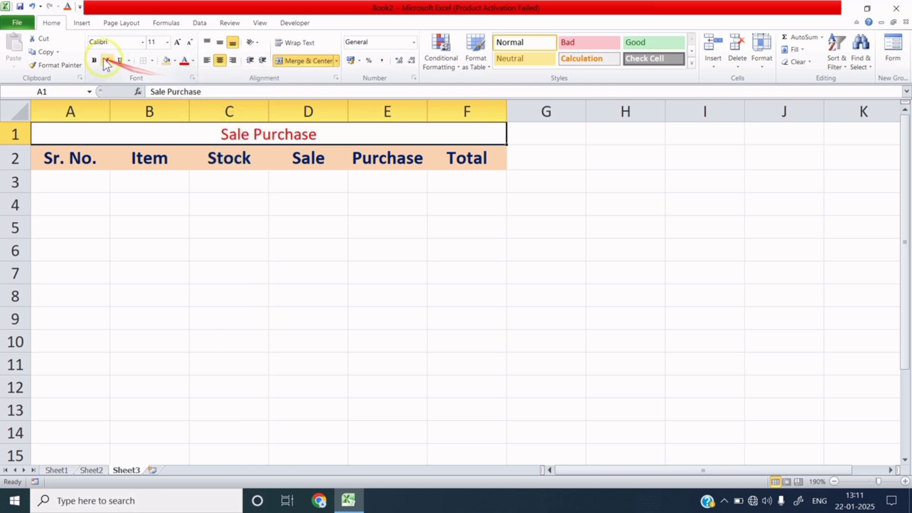
left_click(94, 60)
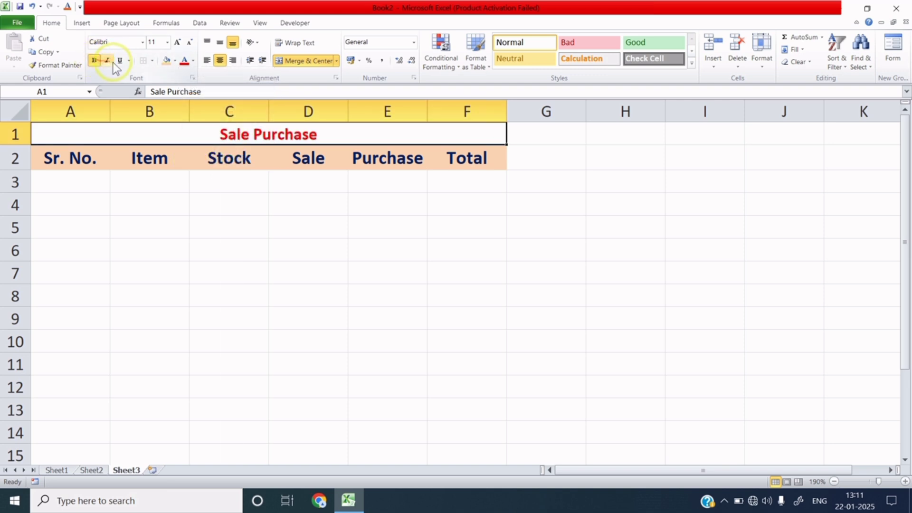
left_click(178, 42)
left_click(179, 42)
left_click(179, 41)
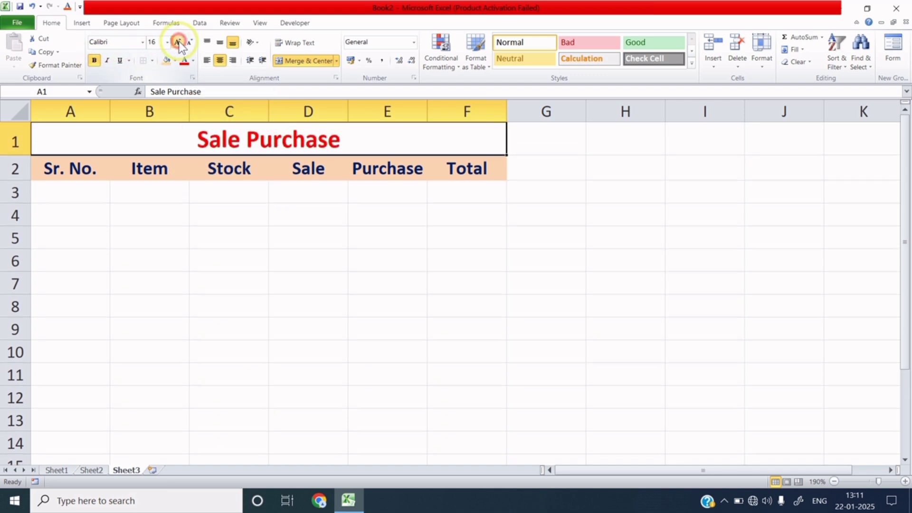
Fill the Sr. No. column with the series 1 to 5 in A3:A7 and center the numbers
left_click(91, 190)
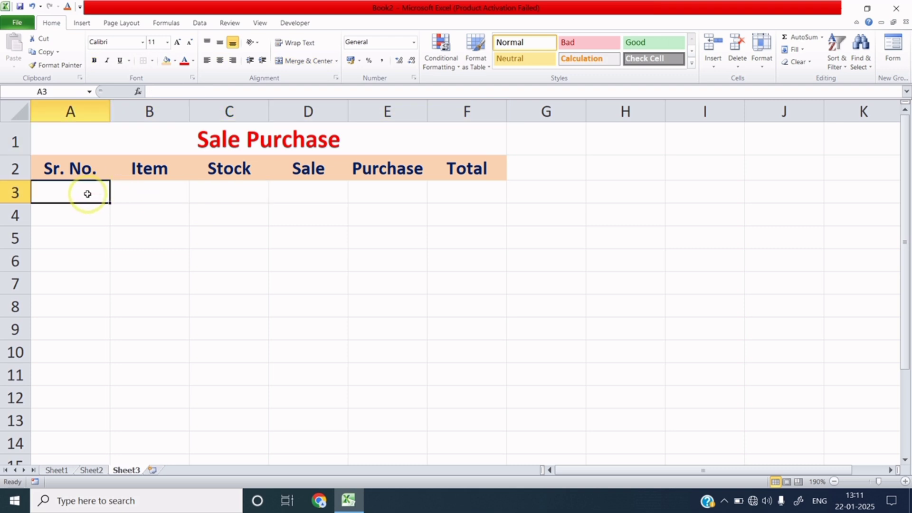
type("1")
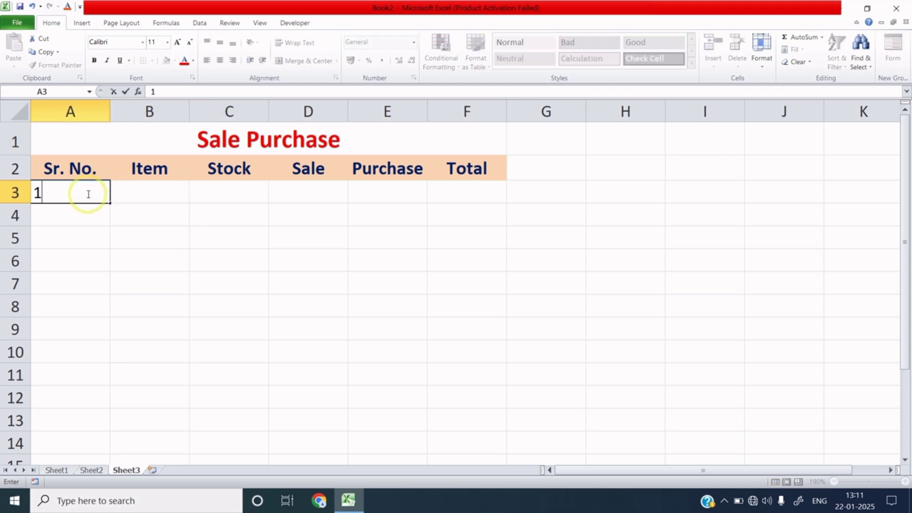
left_click(79, 214)
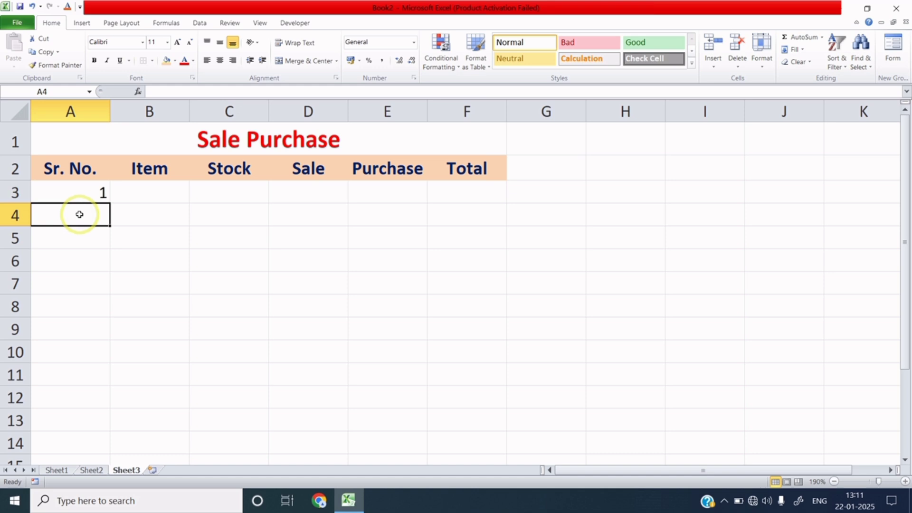
type("2")
key("Return")
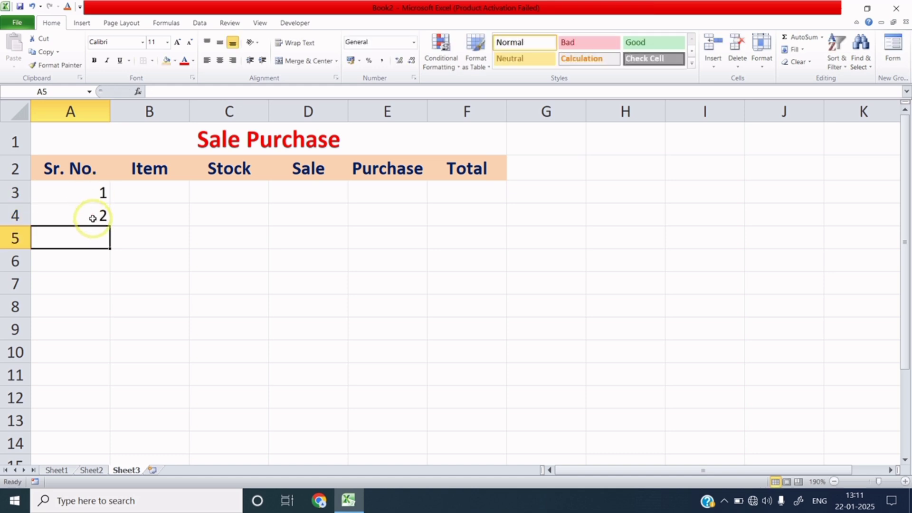
left_click_drag(95, 191, 96, 216)
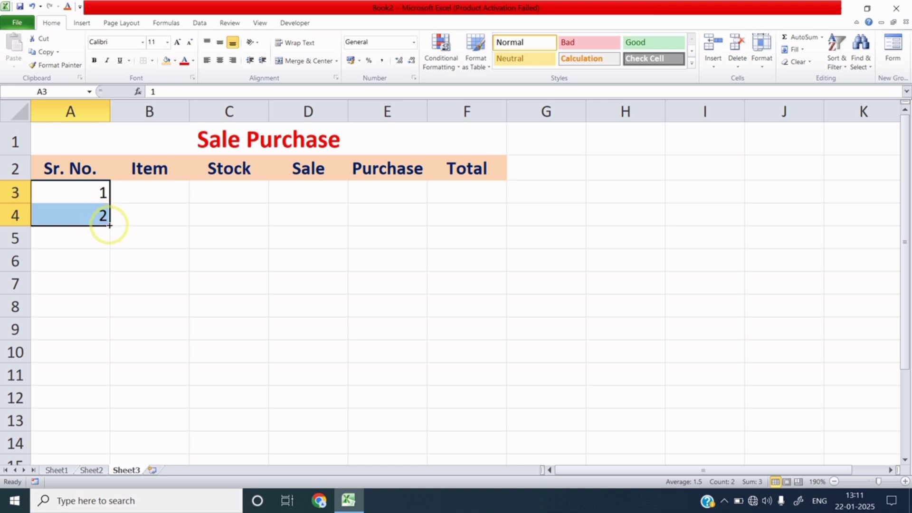
left_click_drag(109, 225, 112, 286)
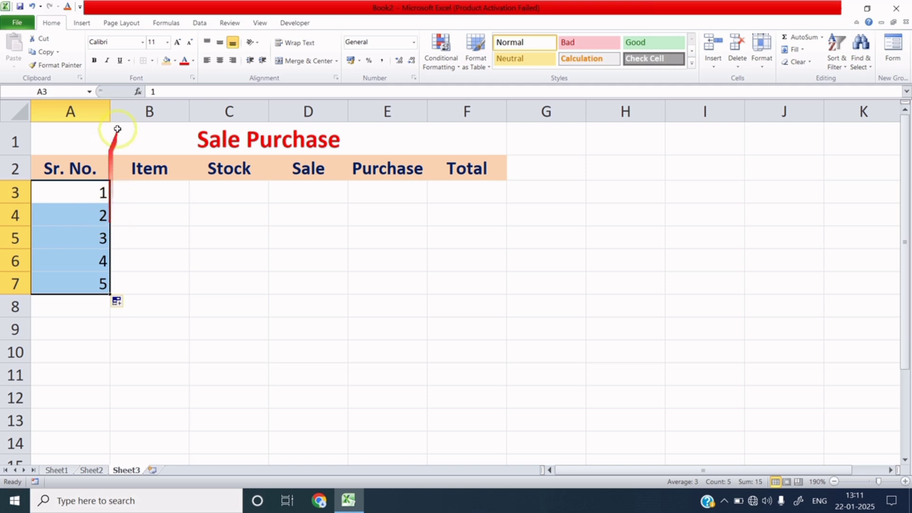
left_click(220, 60)
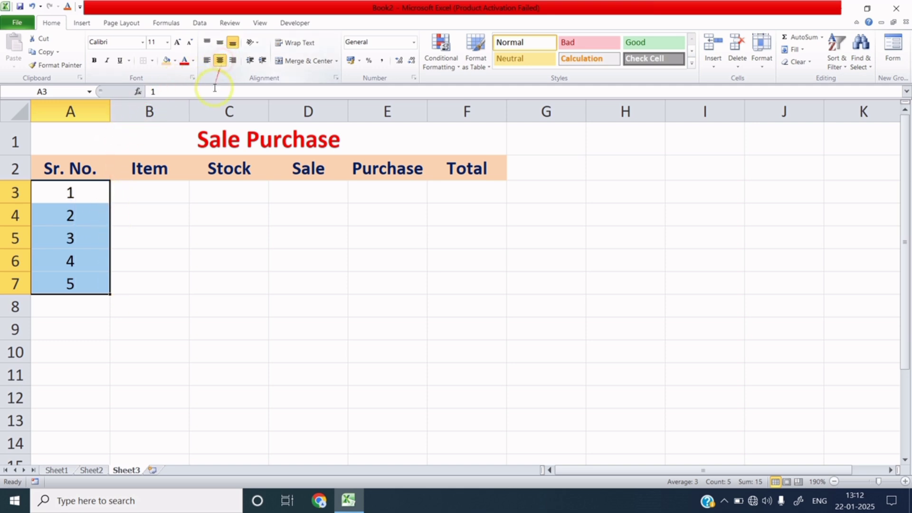
Fill the Item column B3:B7 with Moniter, Keyboard, Mouse, Pen Drive and Printer
left_click(159, 213)
left_click_drag(96, 187, 95, 275)
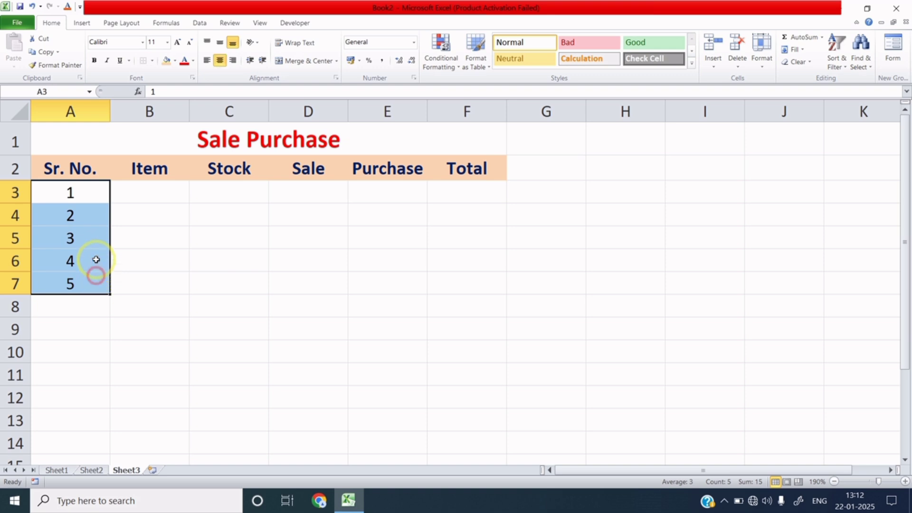
left_click_drag(149, 195, 160, 276)
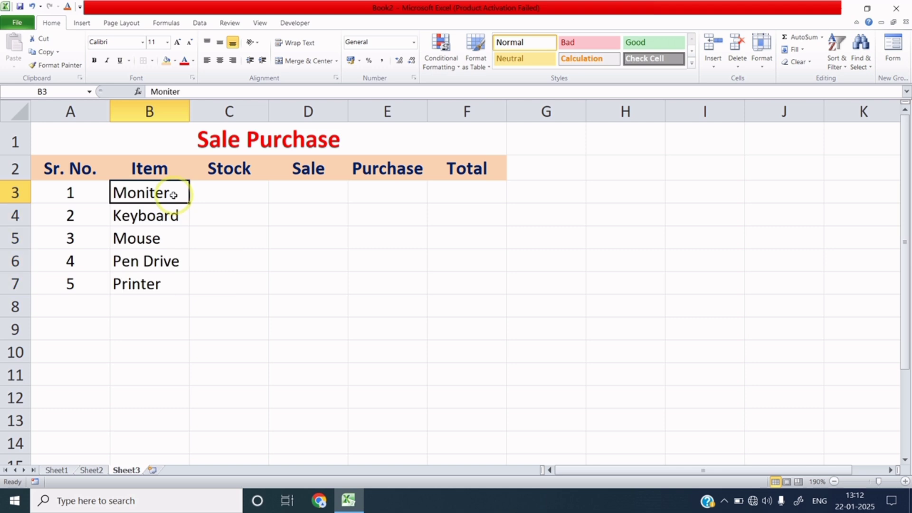
left_click(166, 217)
left_click(164, 240)
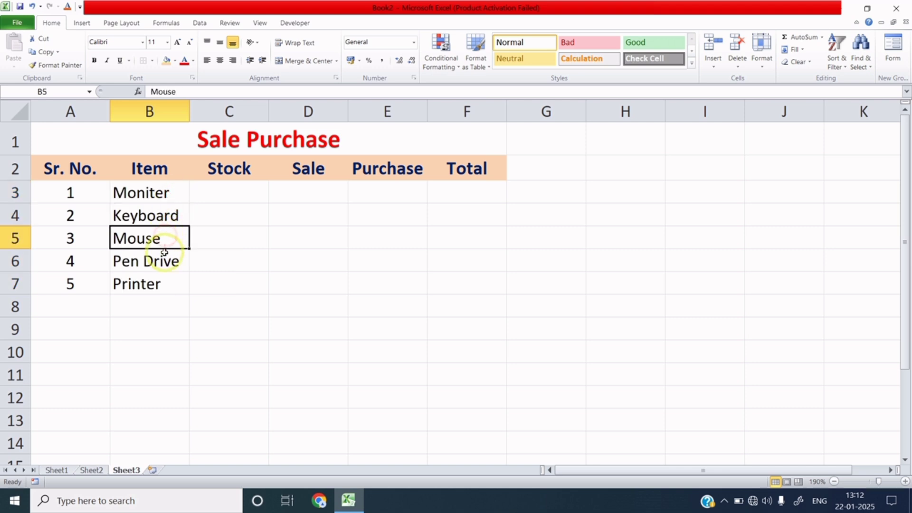
left_click(163, 259)
left_click(162, 285)
Enter the stock quantities 22, 34, 30, 35 and 11 in C3:C7
left_click(218, 194)
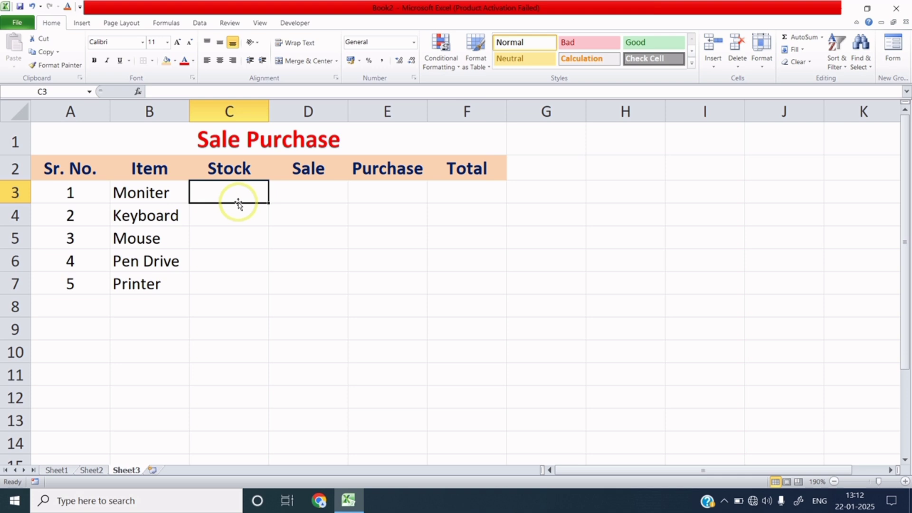
type("22")
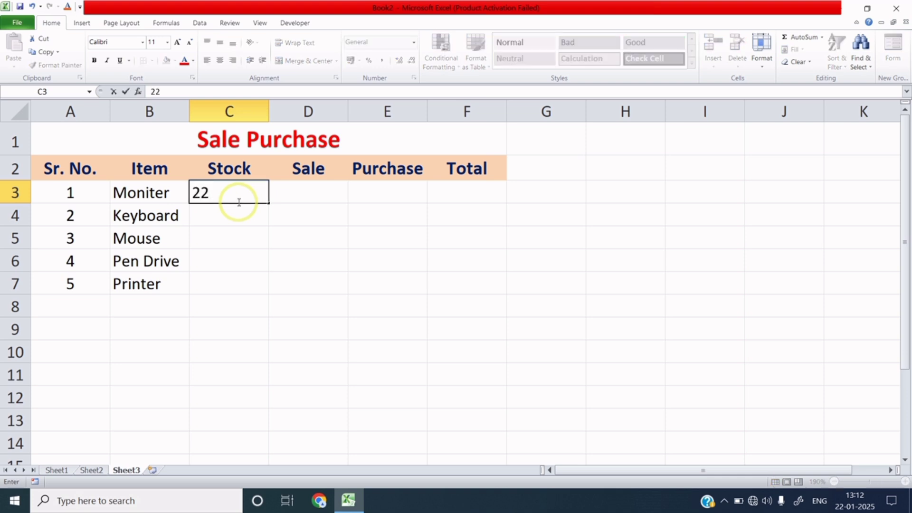
key("Return")
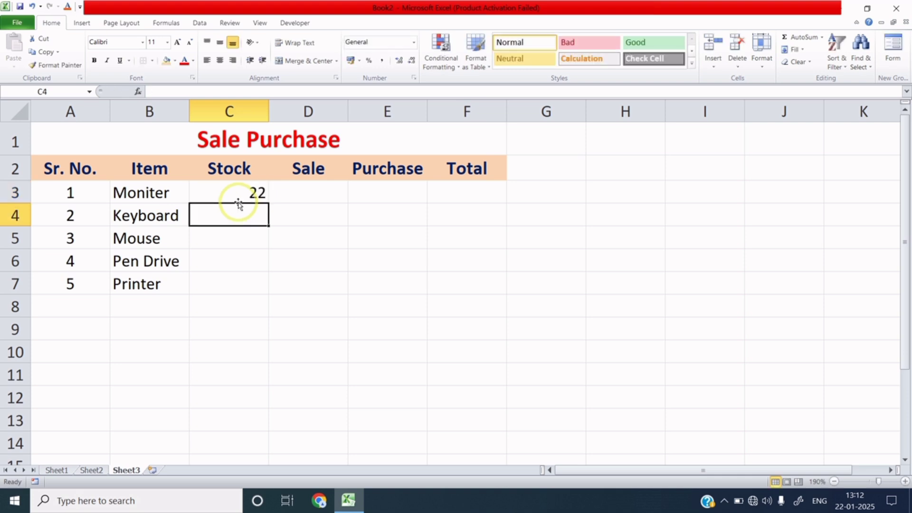
type("34")
key("Return")
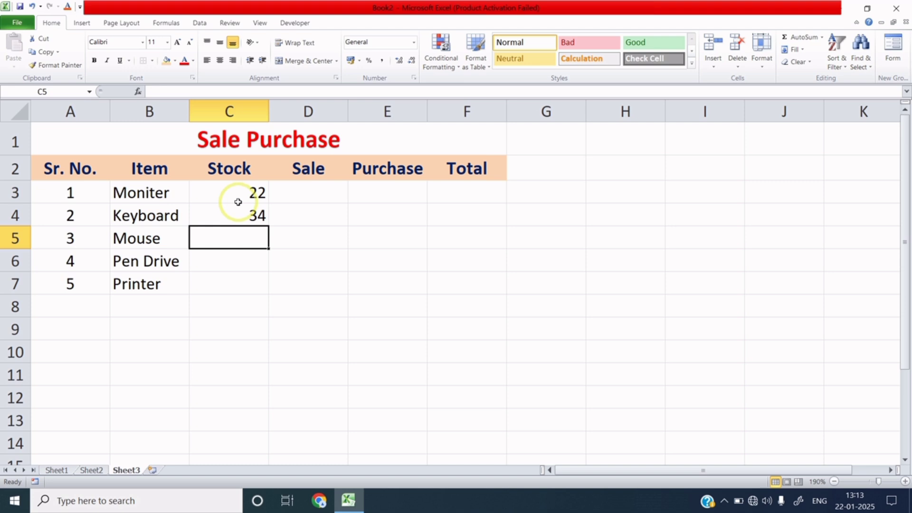
type("3")
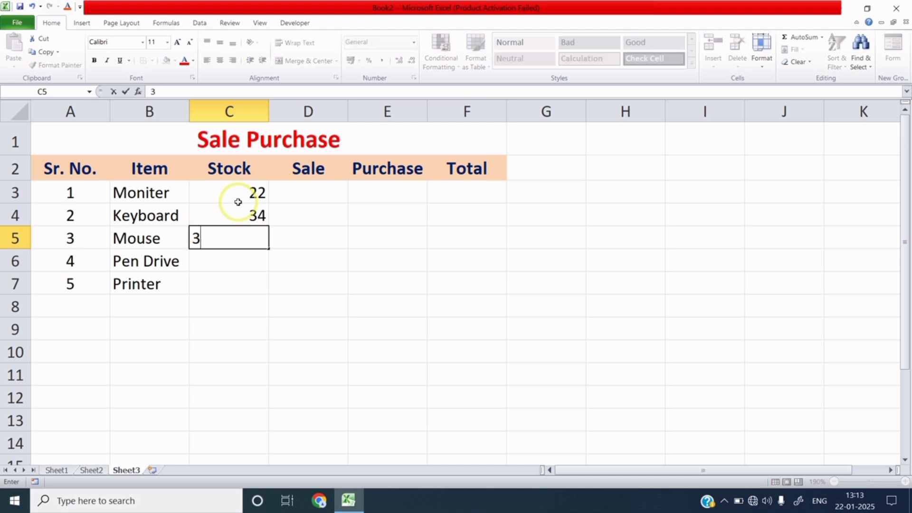
type("0")
key("Return")
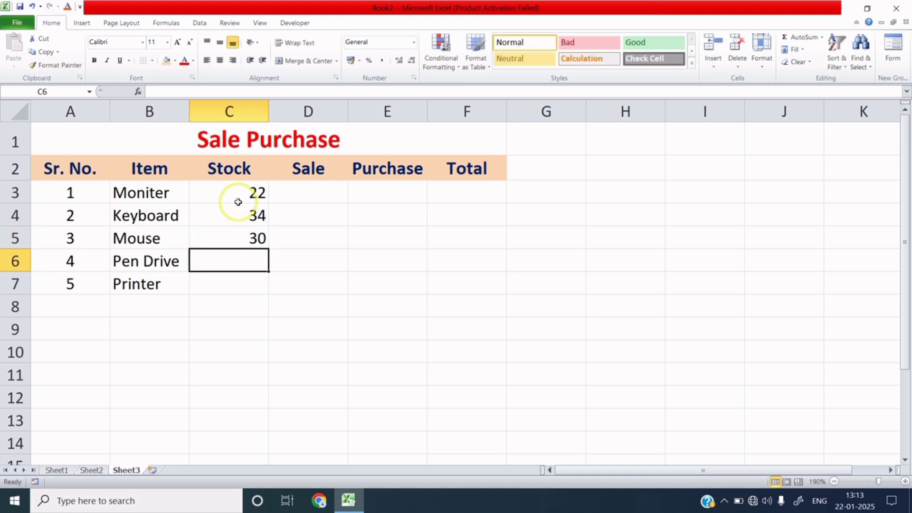
type("35")
key("Return")
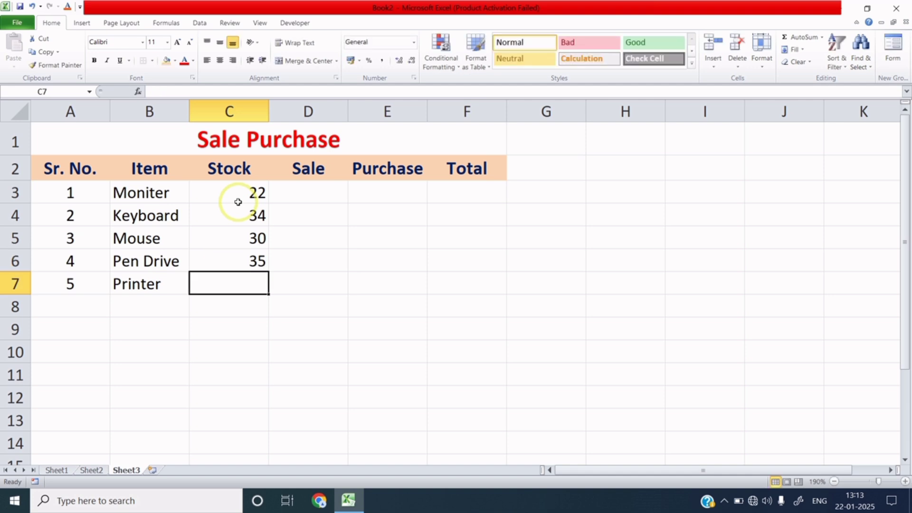
type("11")
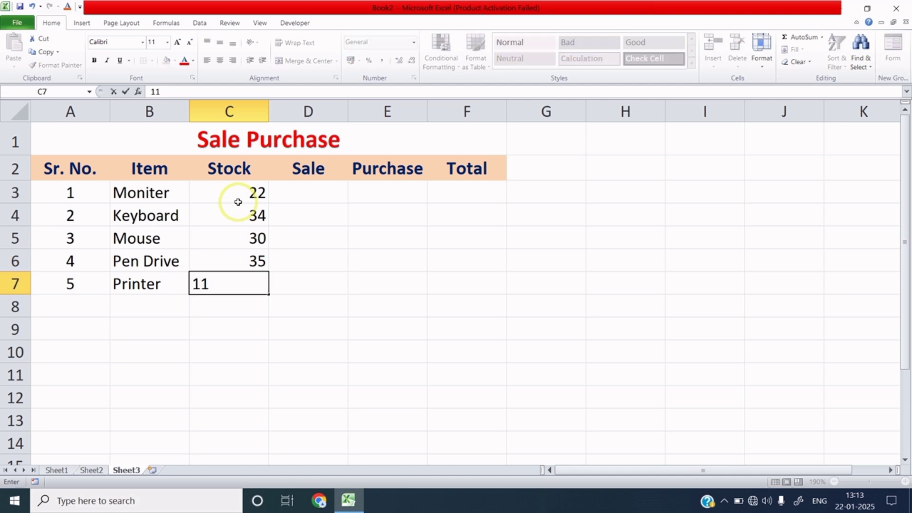
Enter the sale quantities 12, 24, 12, 25 and 7 in D3:D7
left_click(315, 193)
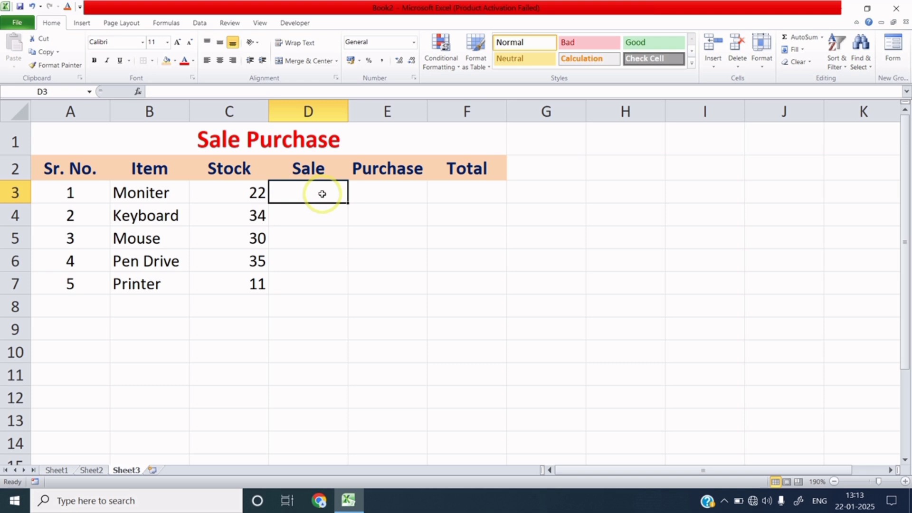
left_click(262, 194)
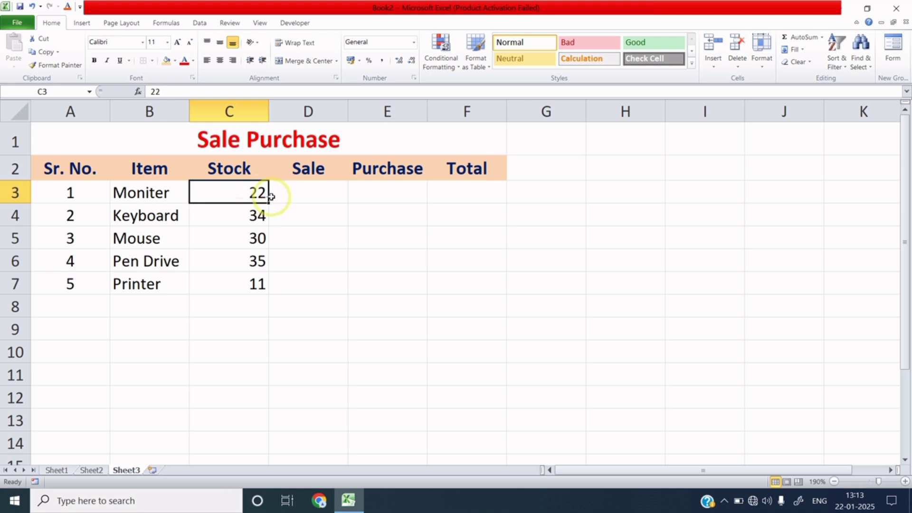
left_click(301, 194)
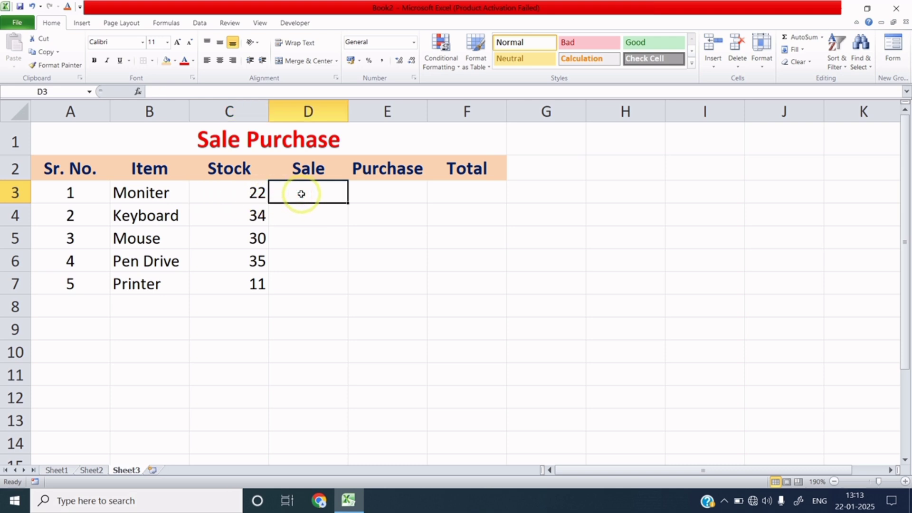
type("12")
left_click(306, 210)
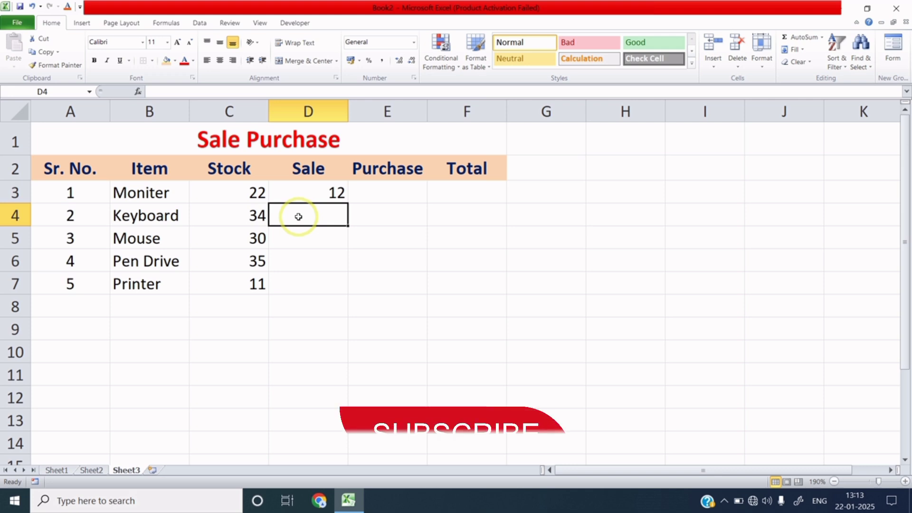
type("1")
key("BackSpace")
type("24")
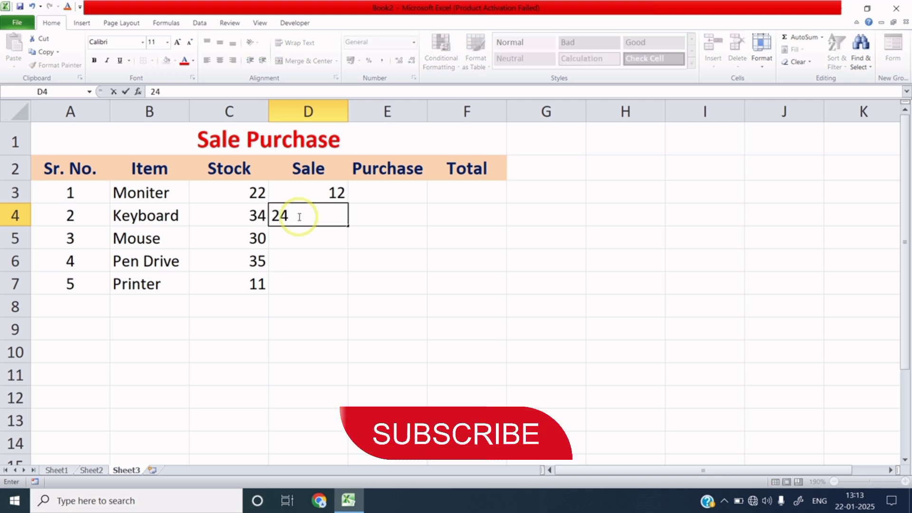
left_click(323, 237)
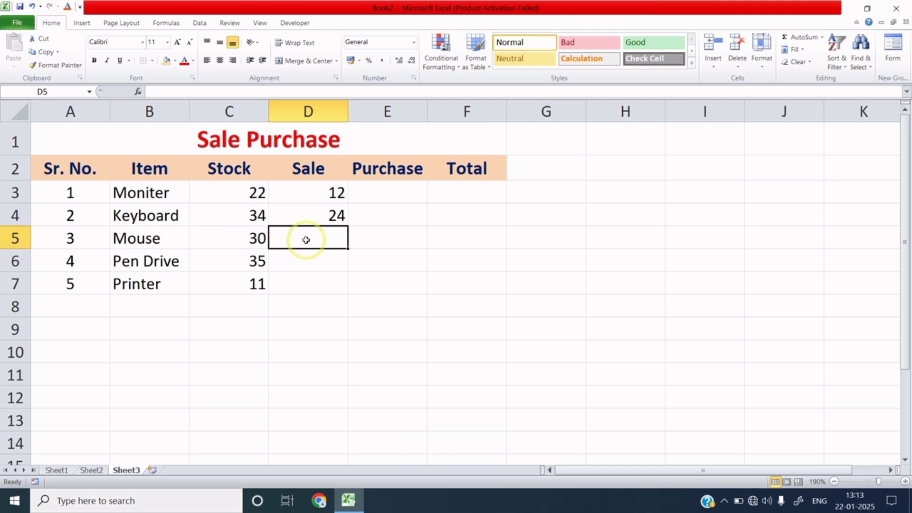
type("12")
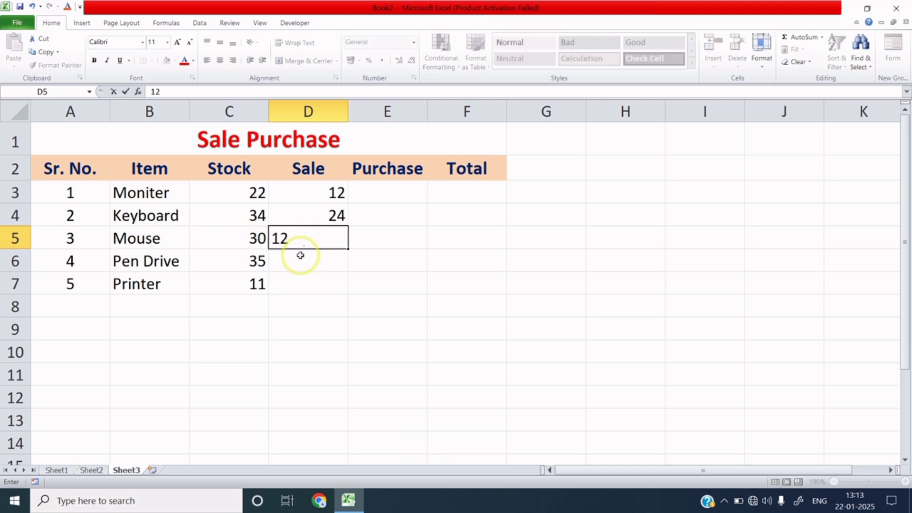
left_click(297, 257)
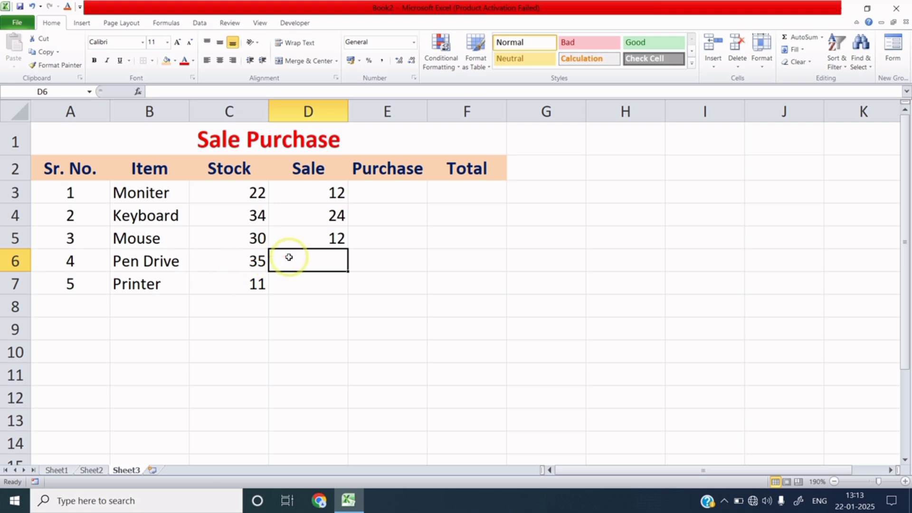
type("25")
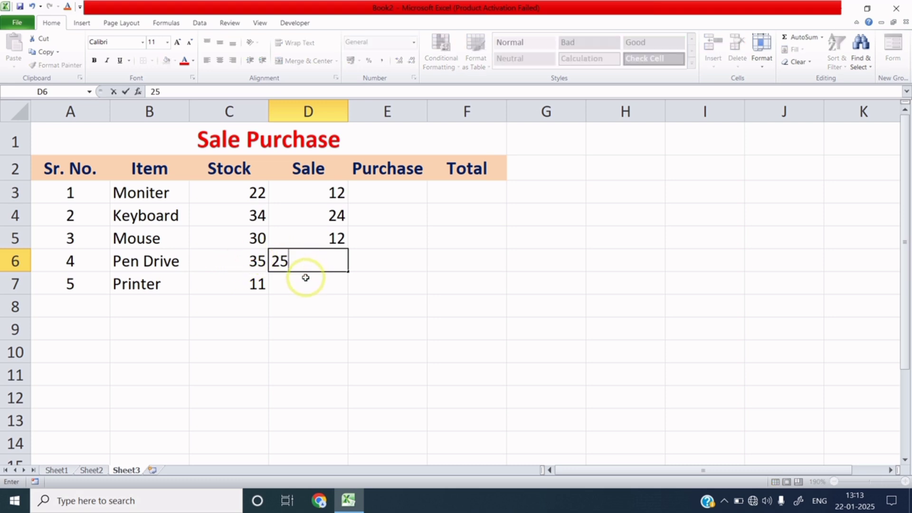
key("Return")
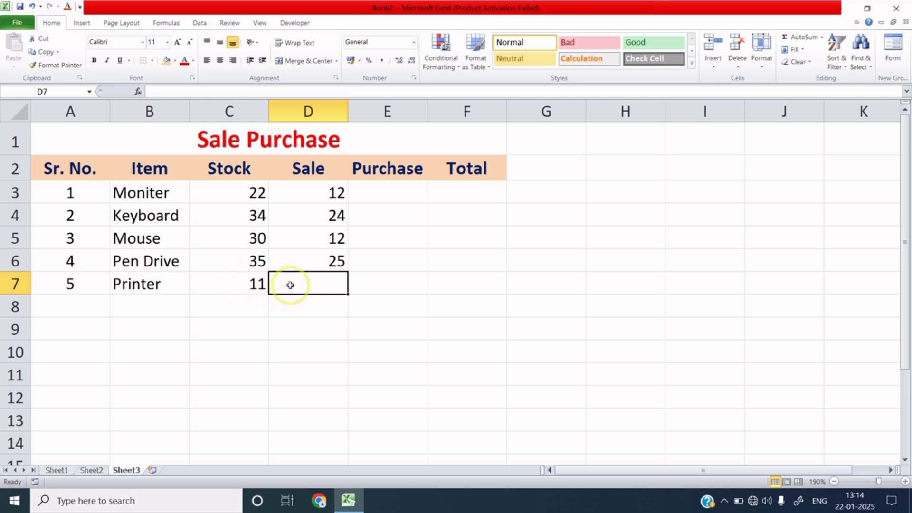
type("7")
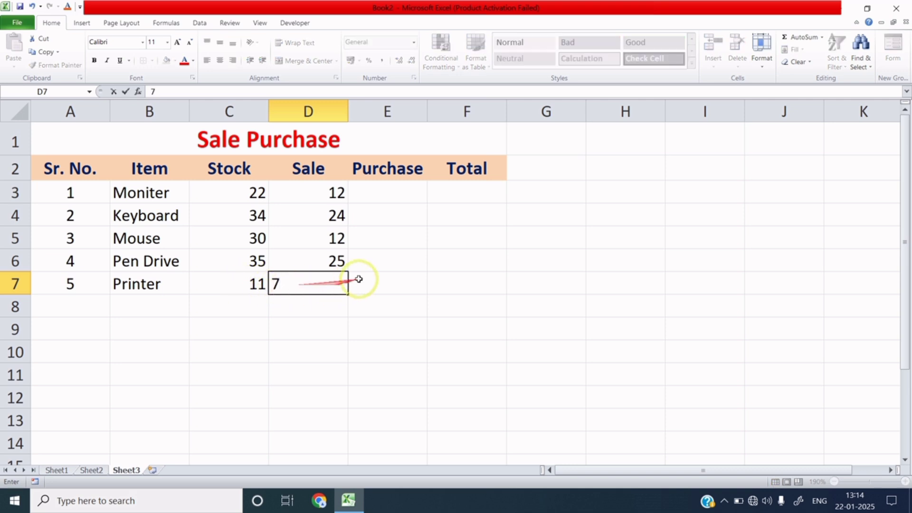
left_click(373, 269)
Enter the purchase quantities 10, 8, 9, 5 and 3 in E3:E7
left_click(389, 191)
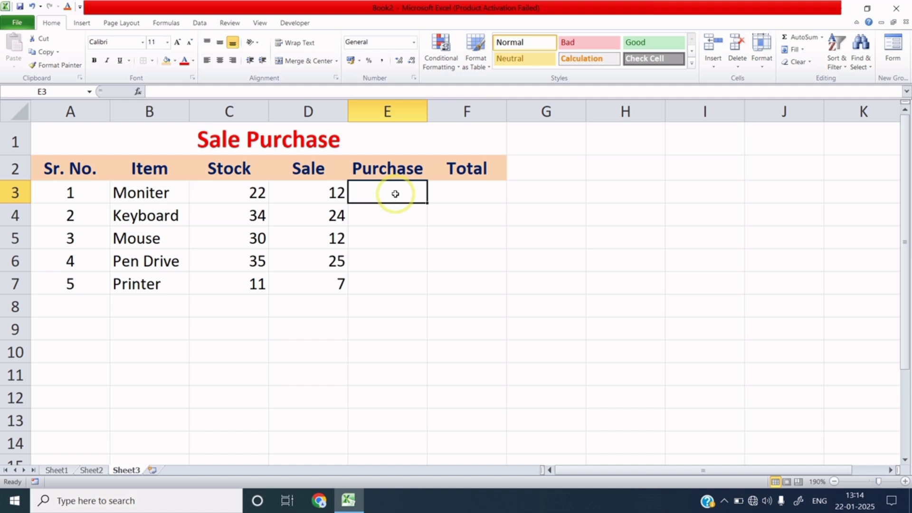
type("10")
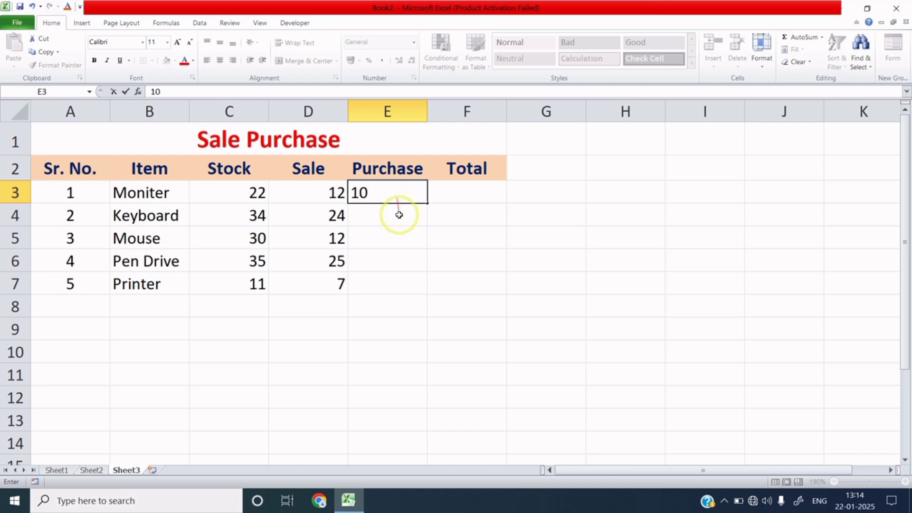
left_click(399, 215)
type("6")
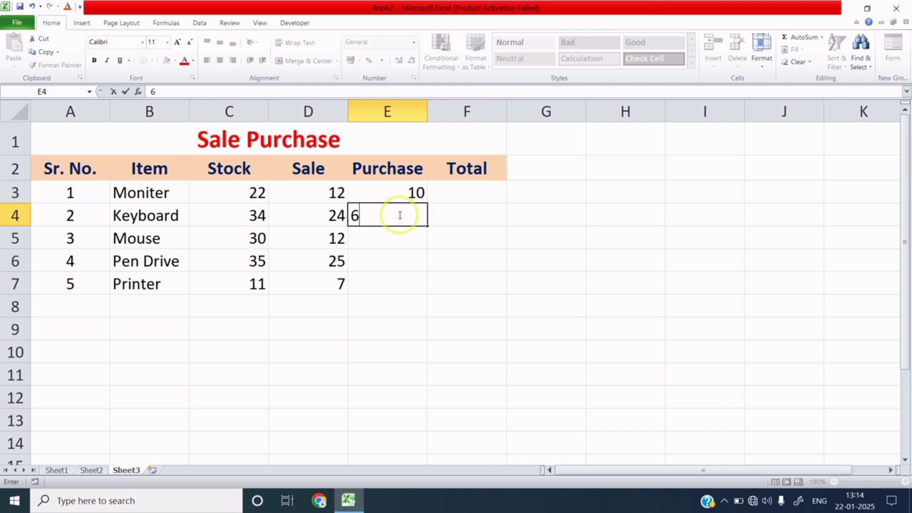
key("BackSpace")
type("8")
left_click(397, 238)
type("9")
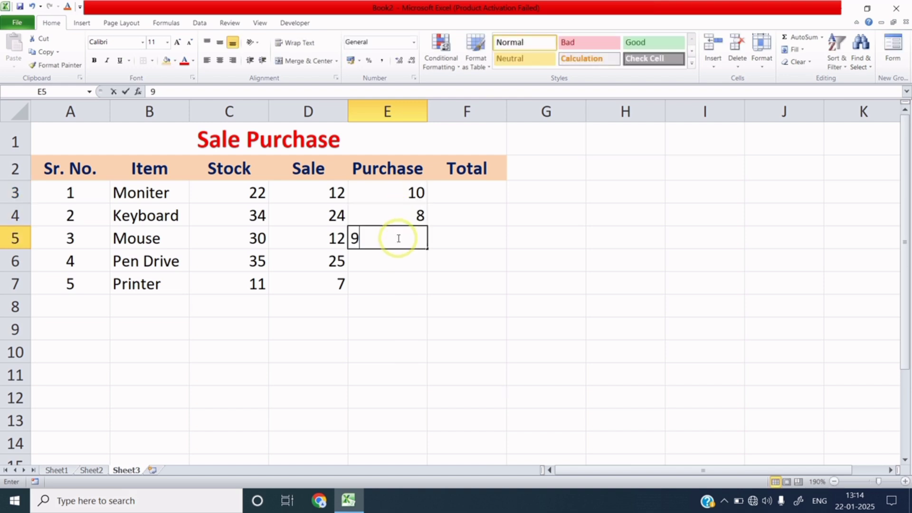
left_click(395, 260)
type("5")
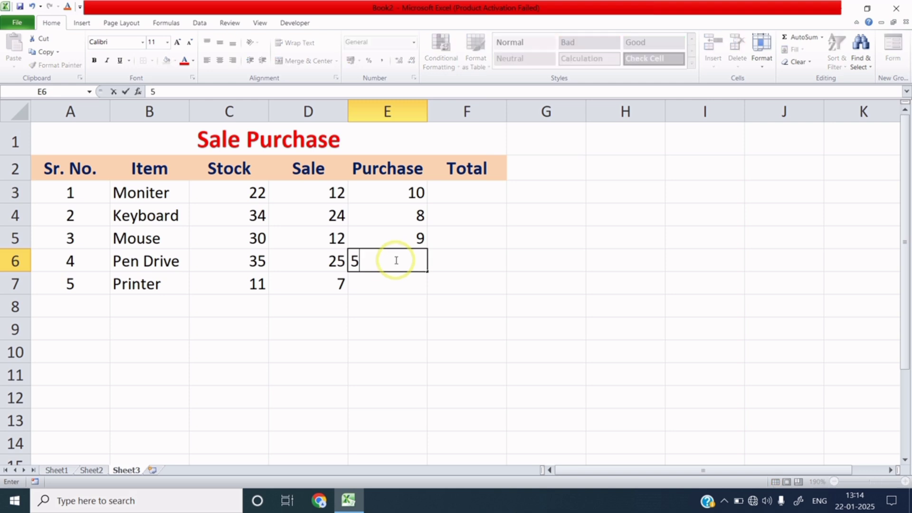
left_click(388, 285)
type("3")
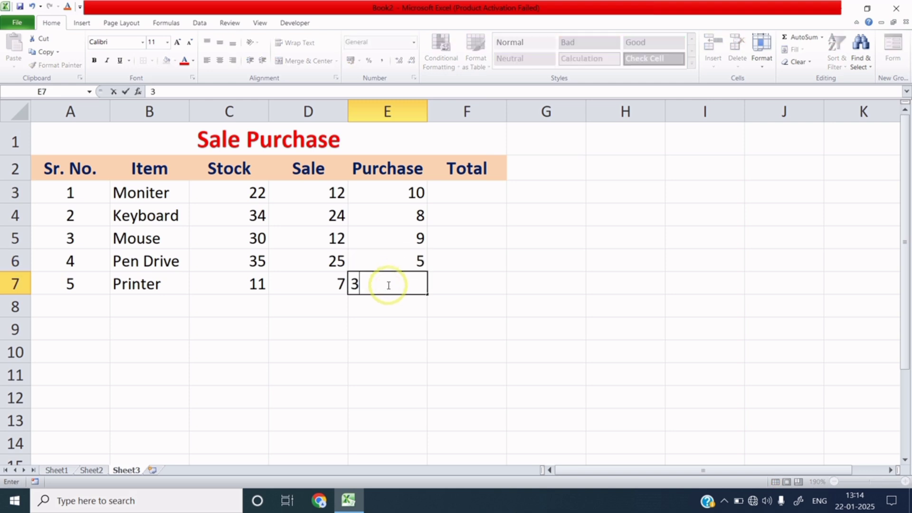
left_click(441, 257)
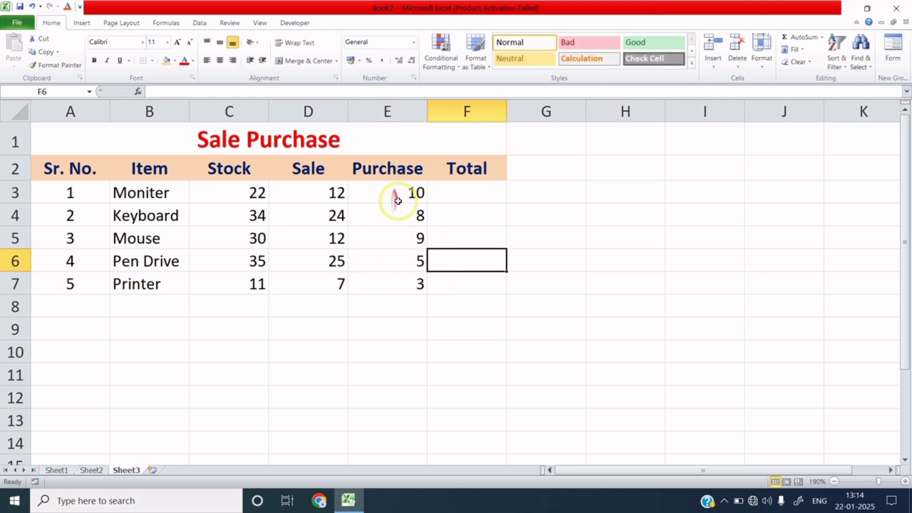
left_click(401, 282)
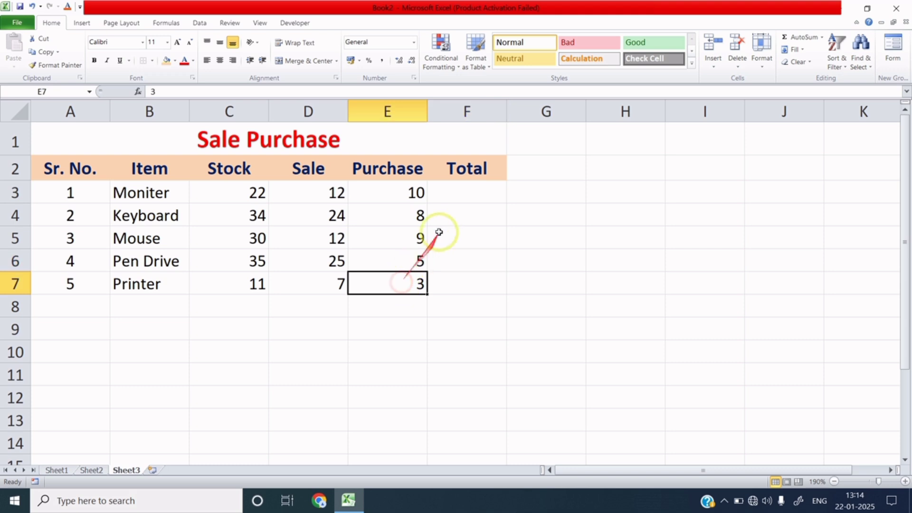
Calculate the Moniter total in F3 with the formula =(C3-D3+E3)
left_click(458, 198)
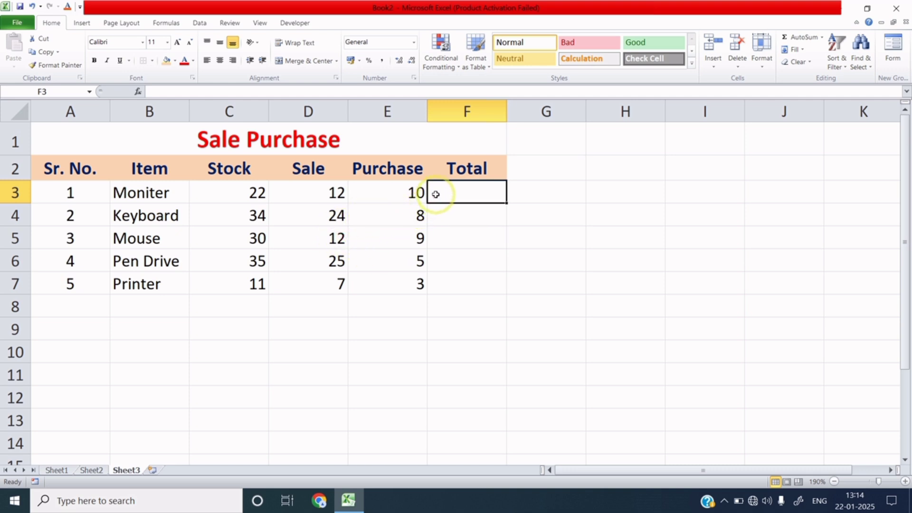
type("=")
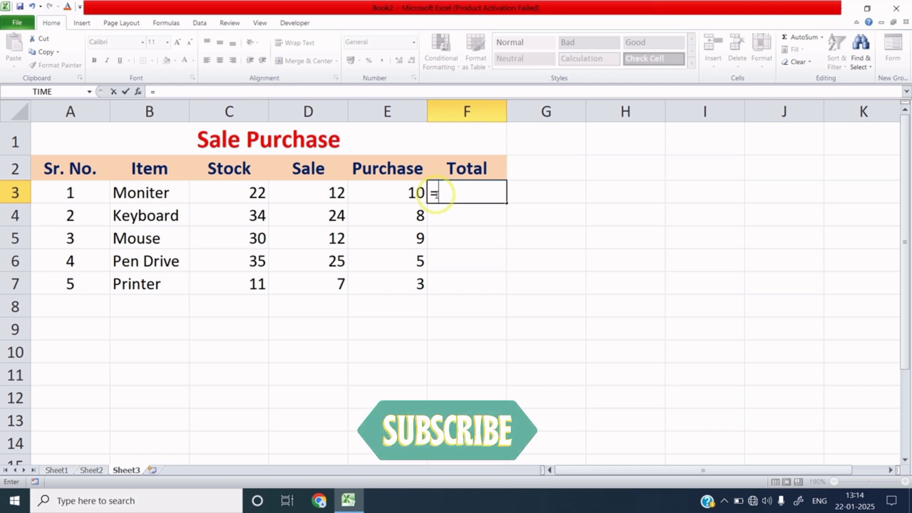
type("(")
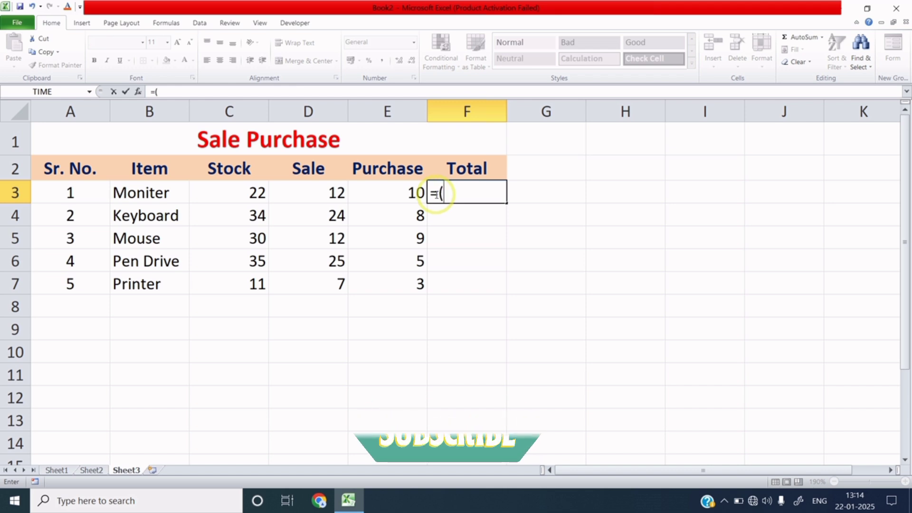
left_click(257, 192)
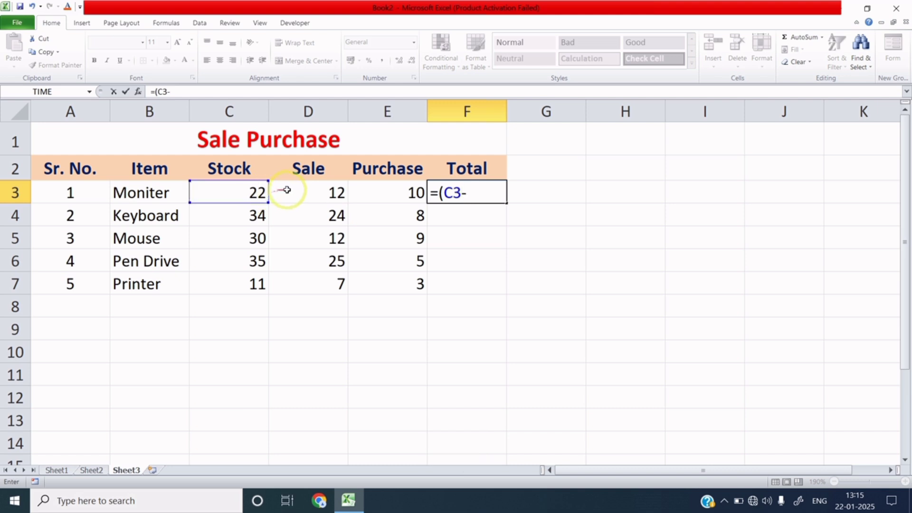
left_click(315, 190)
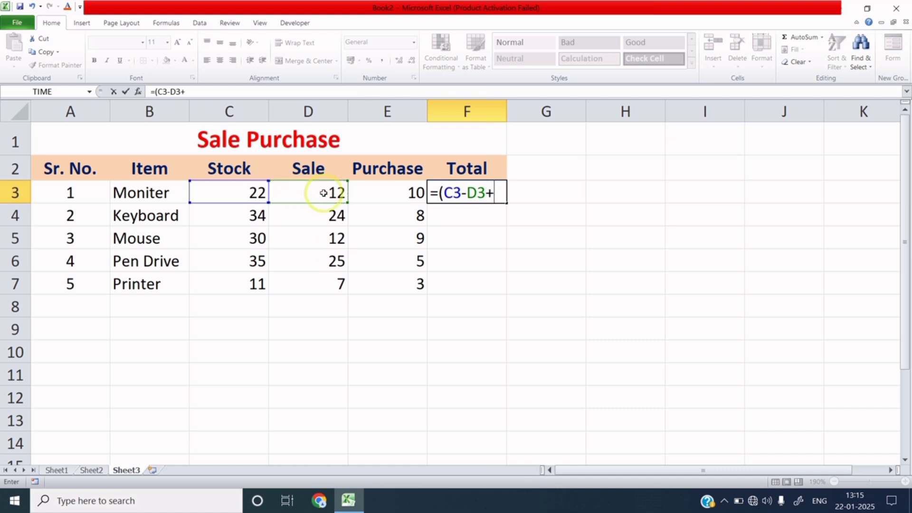
left_click(400, 193)
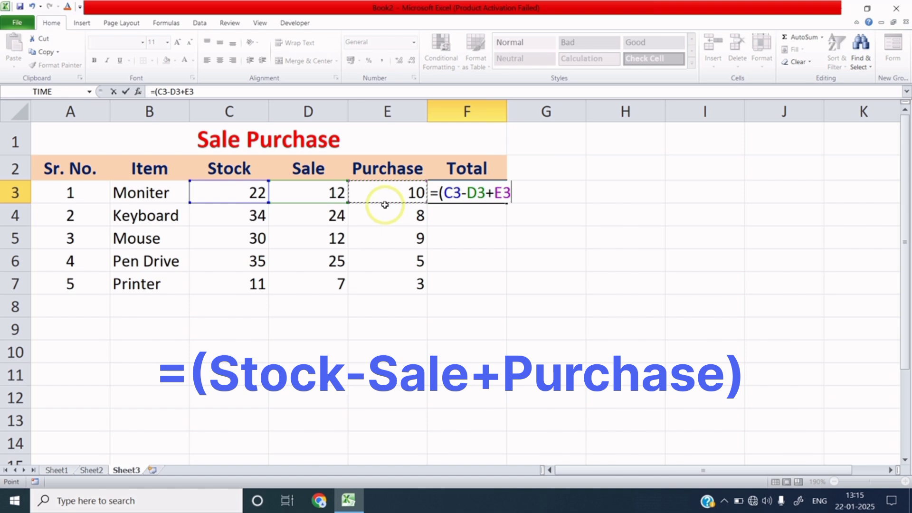
key("Return")
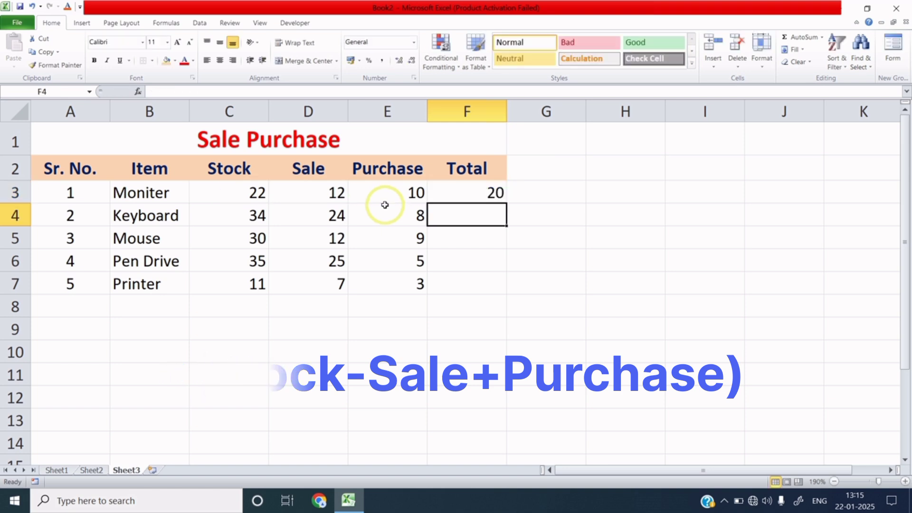
Examine the F3 formula against the stock, sale and purchase cells C3, D3 and E3
left_click(470, 195)
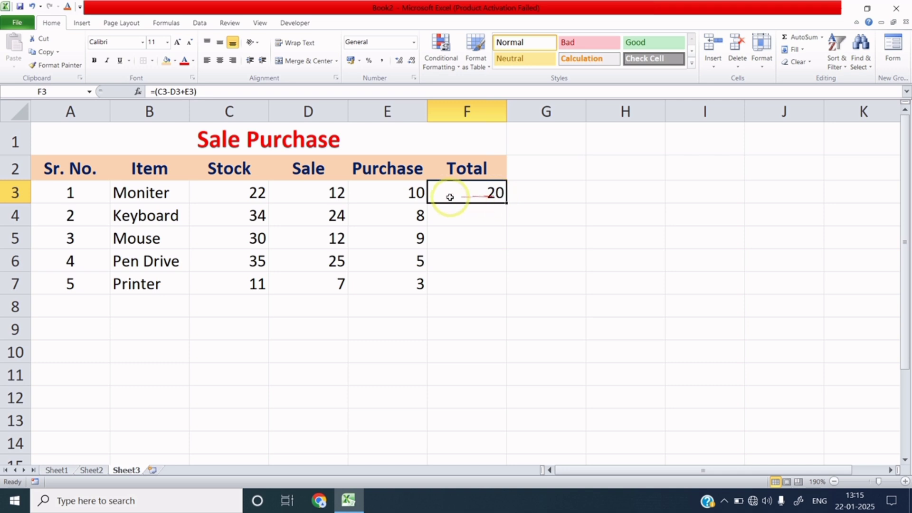
left_click(257, 191)
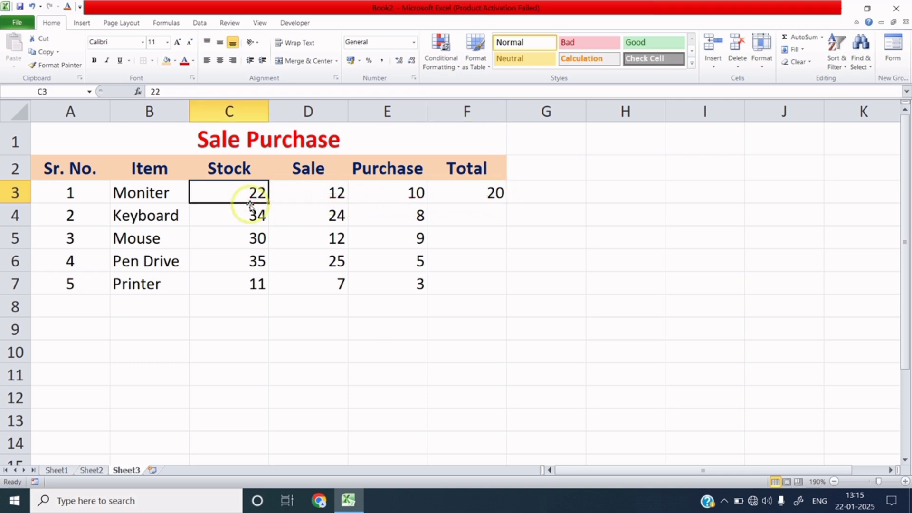
left_click(309, 190)
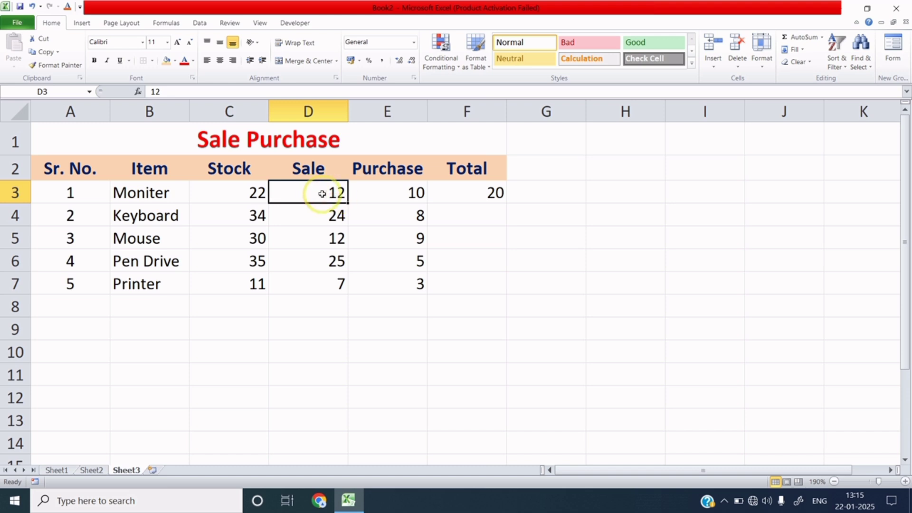
left_click(366, 190)
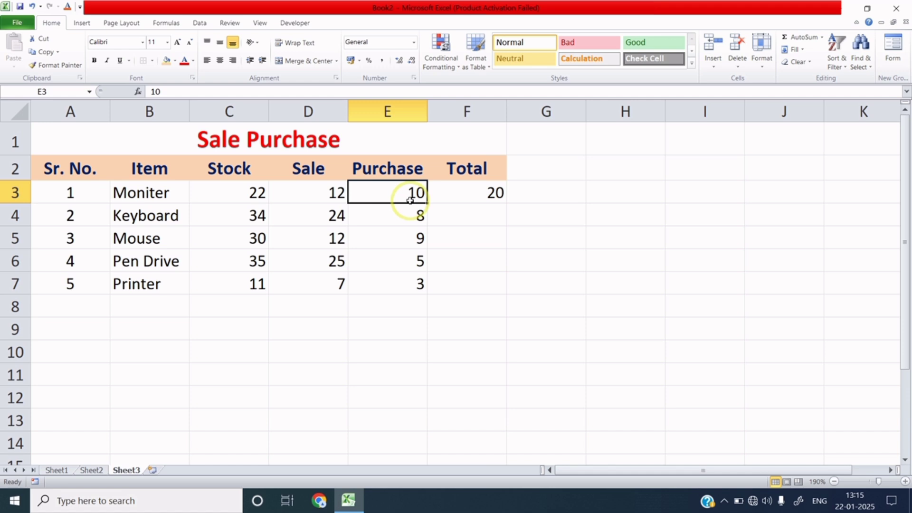
left_click(456, 193)
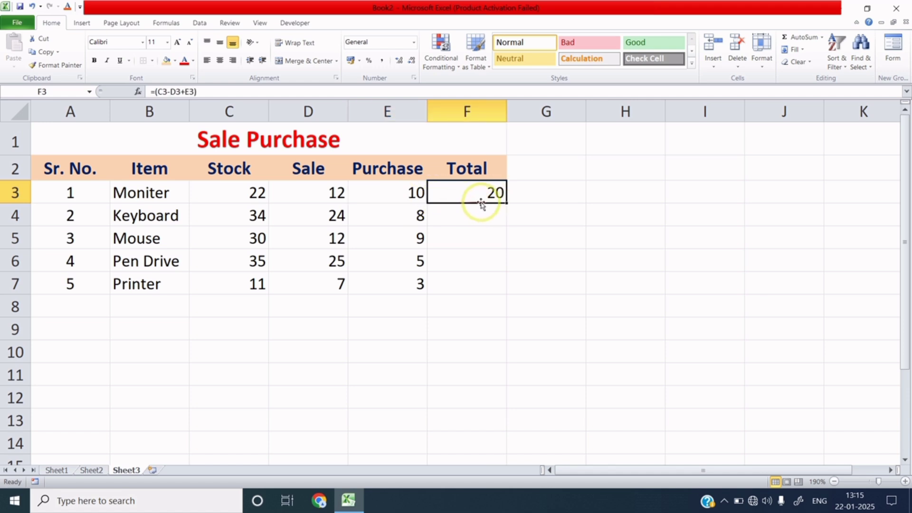
left_click(254, 196)
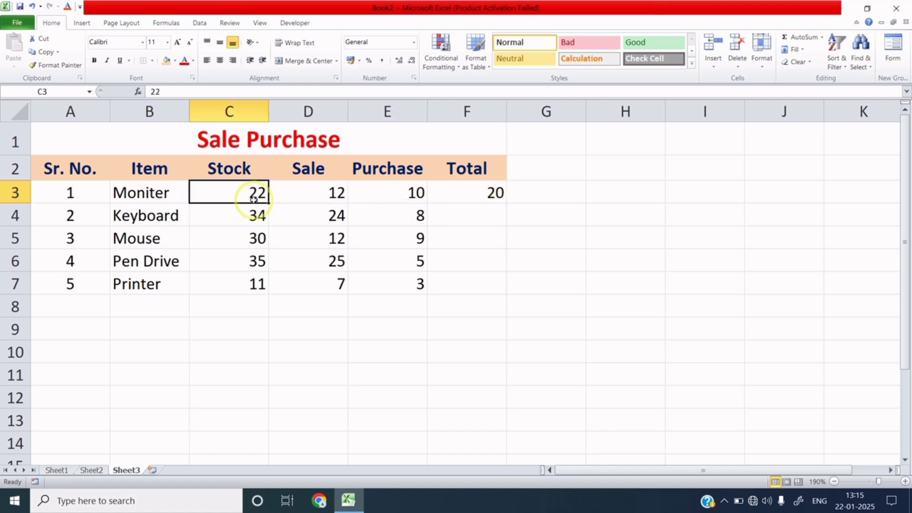
left_click(322, 195)
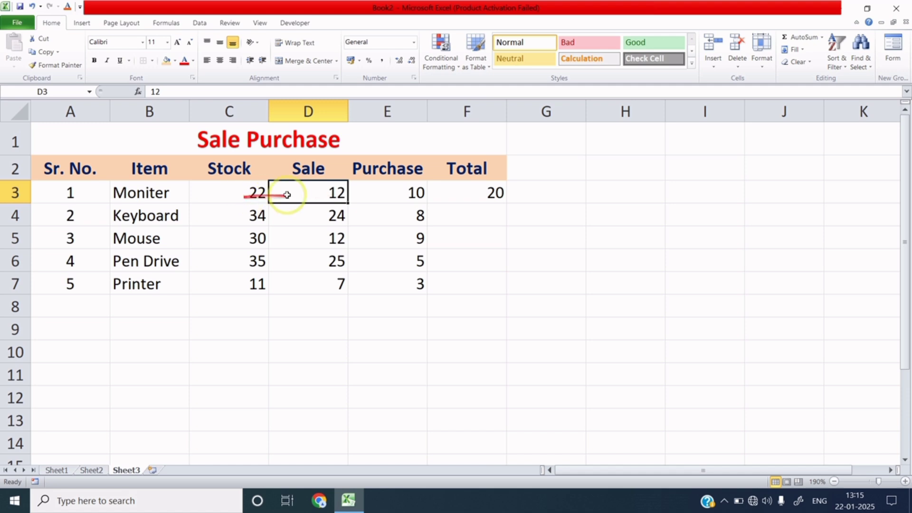
left_click(407, 192)
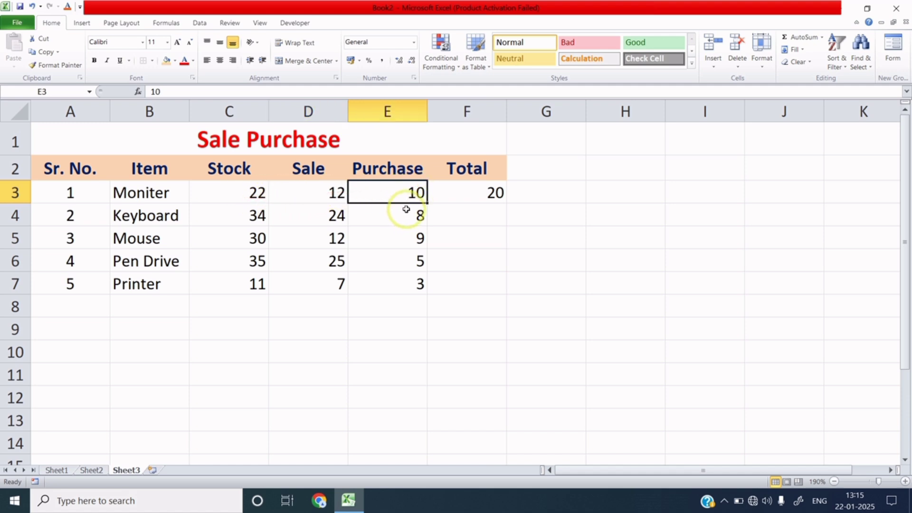
left_click(470, 193)
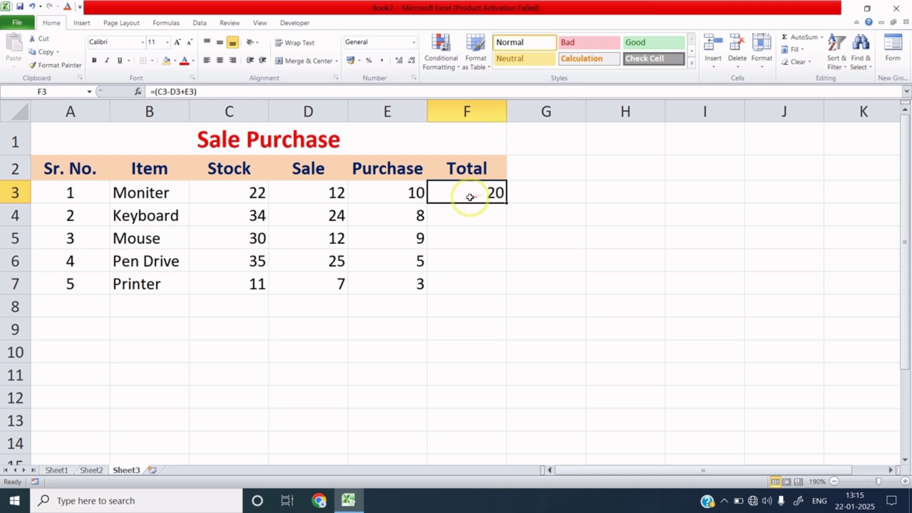
Copy the Total formula from F3 down through F7 for the remaining items
left_click(492, 192)
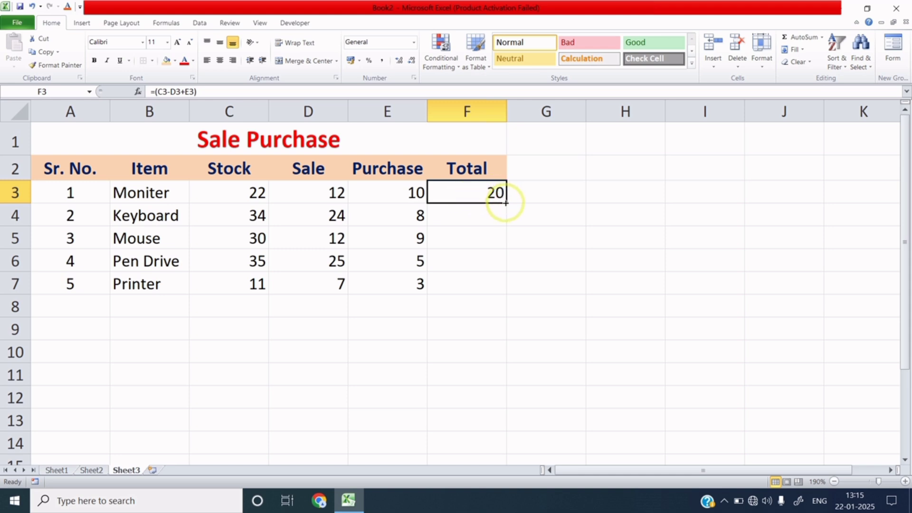
left_click_drag(506, 202, 505, 285)
left_click(396, 236)
left_click_drag(466, 197, 483, 274)
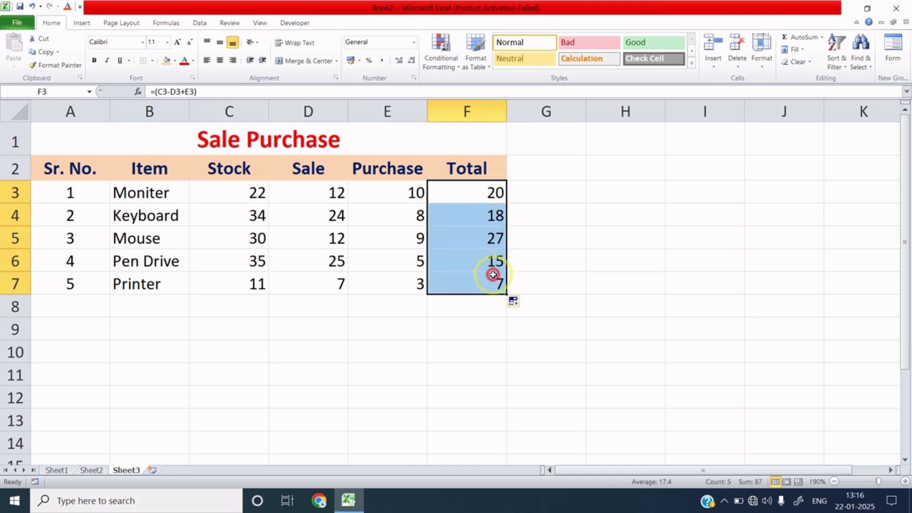
left_click(415, 307)
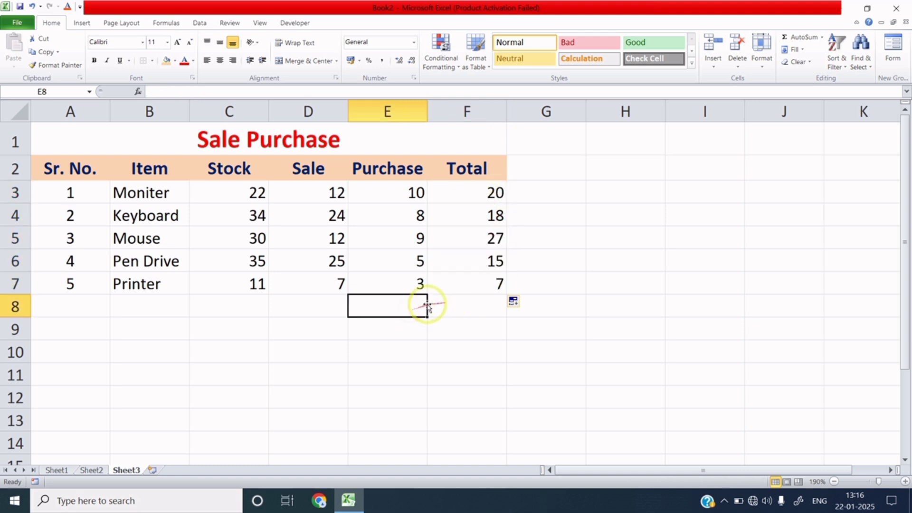
Add up the Total column in F8 with the formula =SUM(F3:F7)
left_click(481, 303)
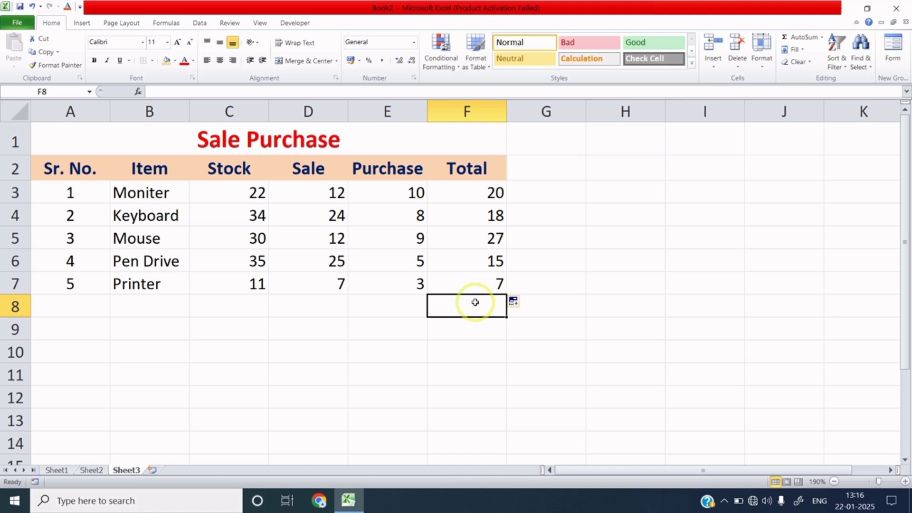
type("=sum")
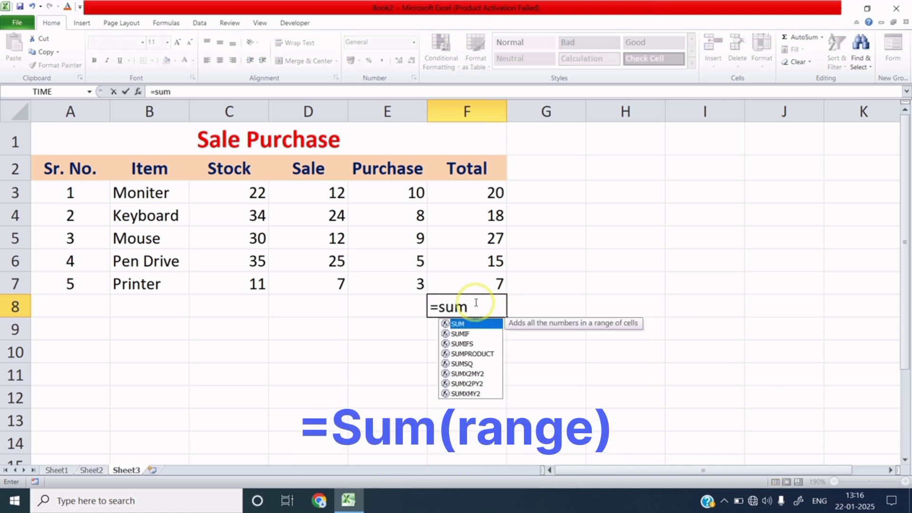
type("(")
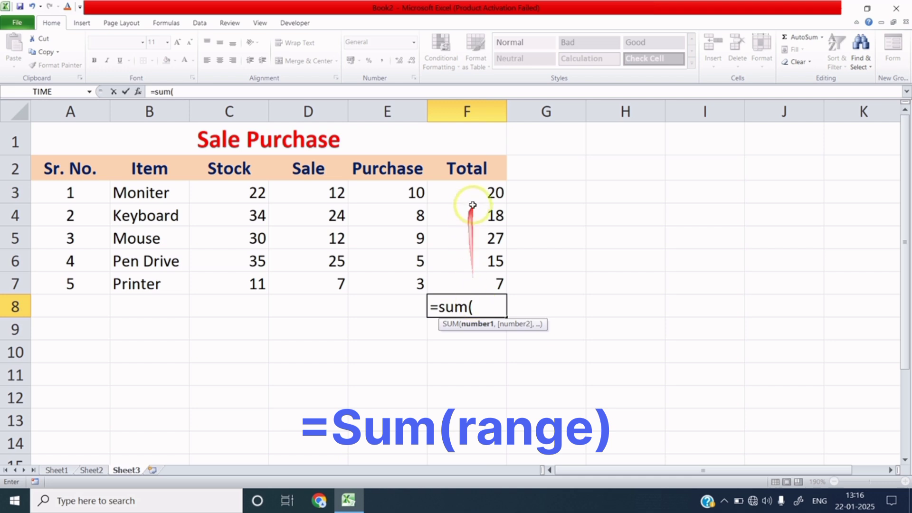
mouse_move(479, 194)
left_mouse_down()
mouse_move(479, 258)
mouse_move(489, 274)
left_mouse_up()
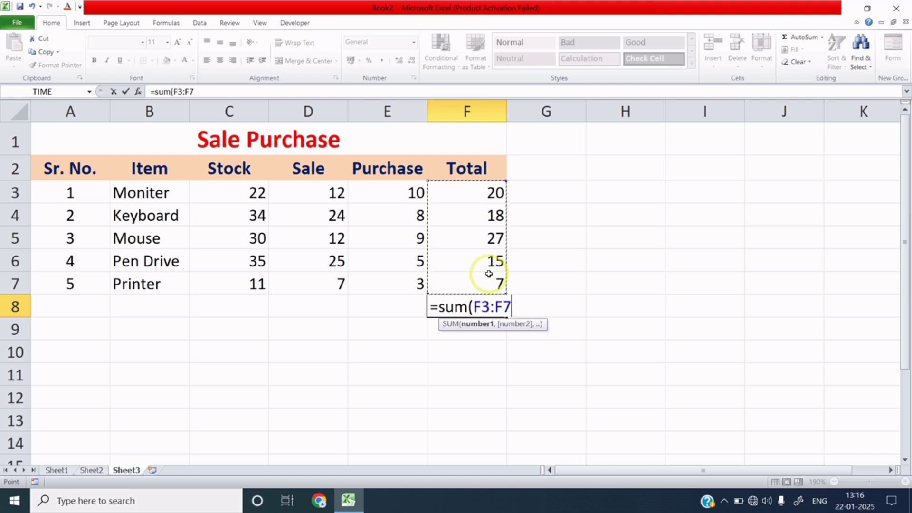
type(")")
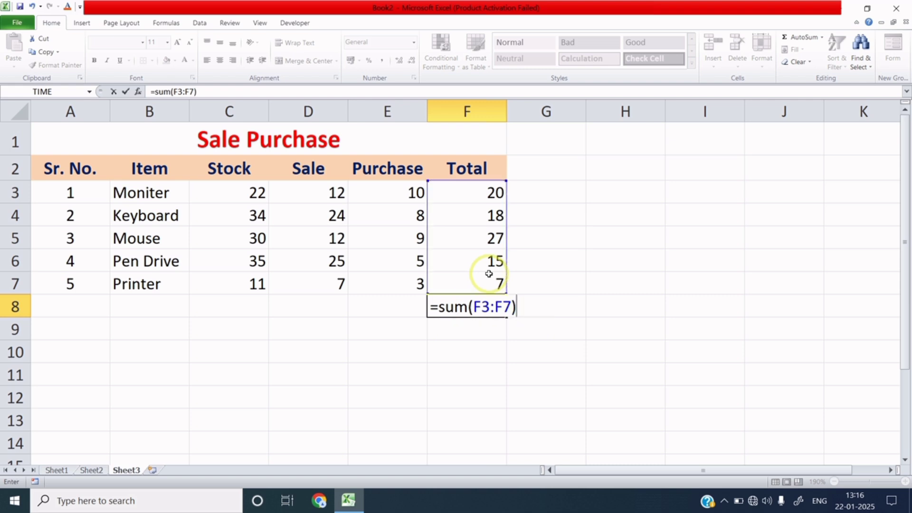
key("Return")
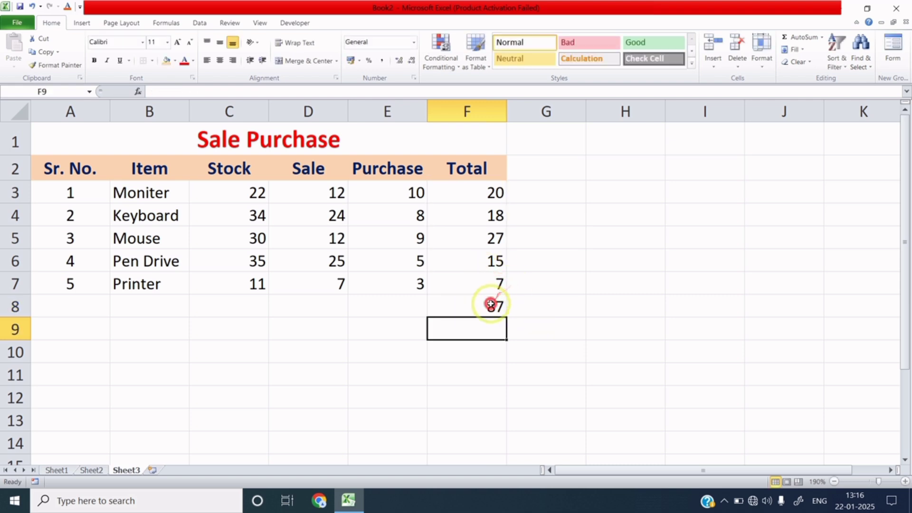
left_click(490, 304)
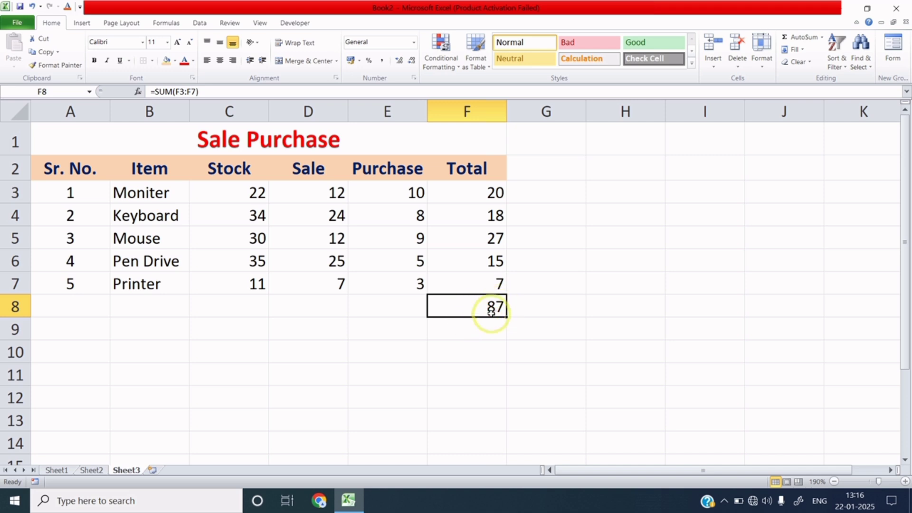
Enter the label Total Item in E8 beside the grand total
left_click(397, 309)
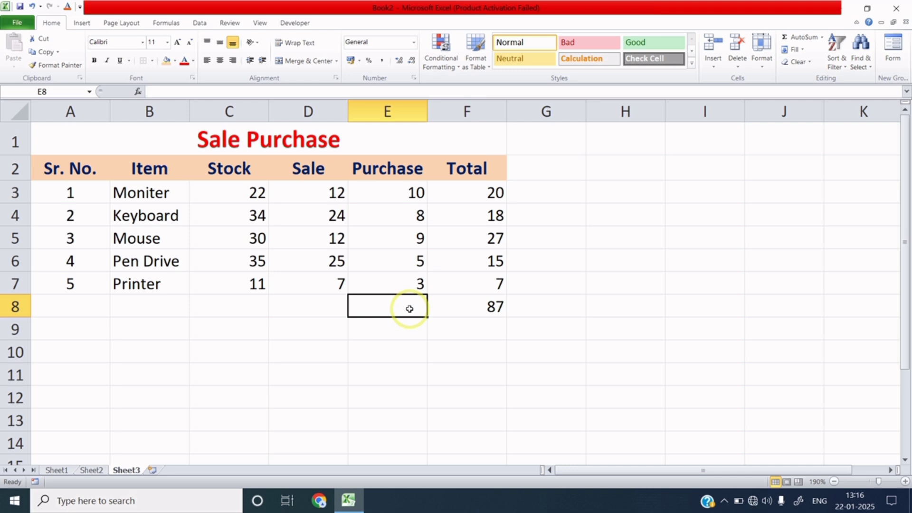
type("Total Item")
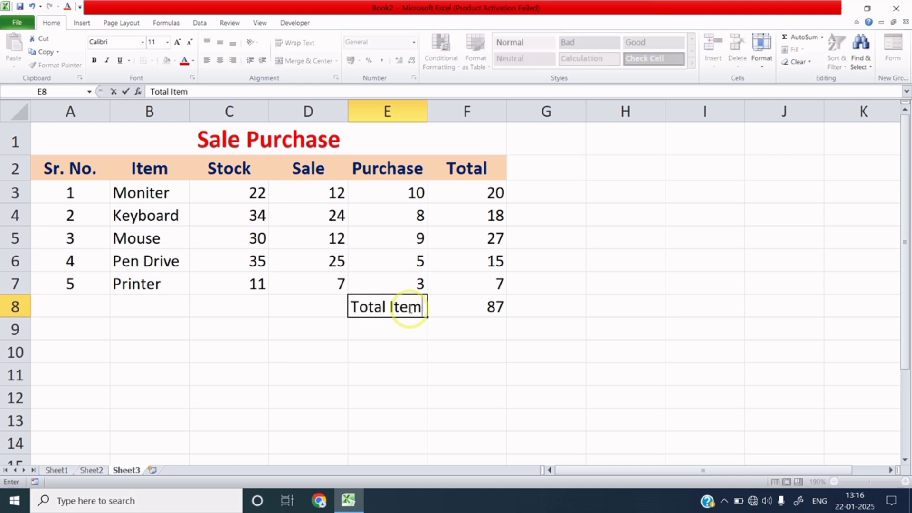
left_click(440, 305)
Format the Total Item label in E8 with the header's peach fill and bold dark blue text
left_click(418, 306)
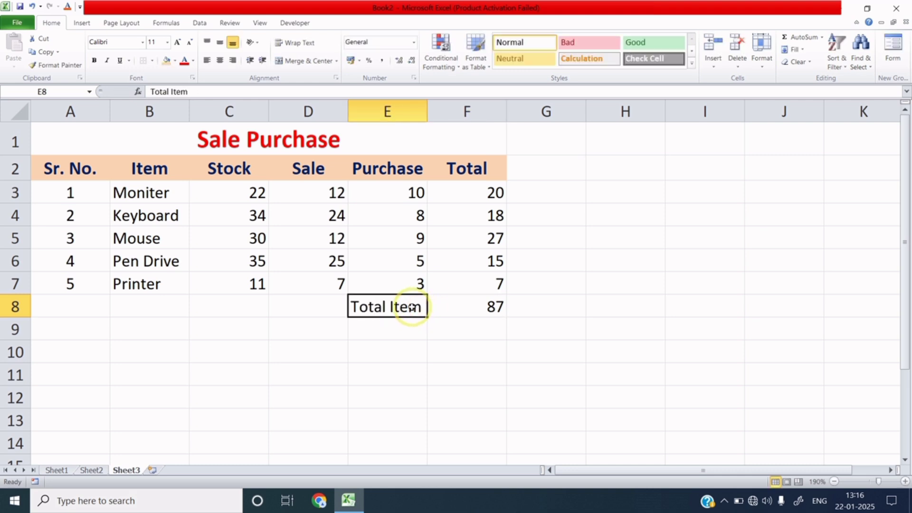
left_click(165, 60)
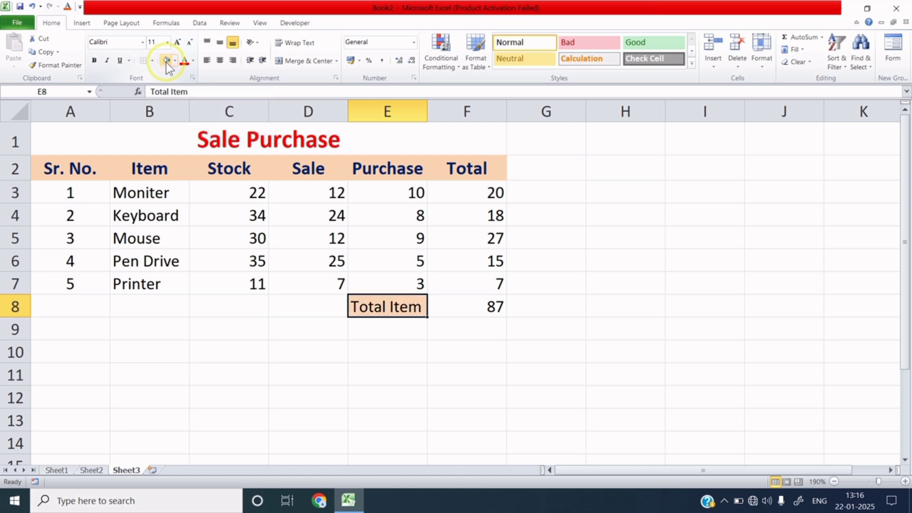
left_click(193, 61)
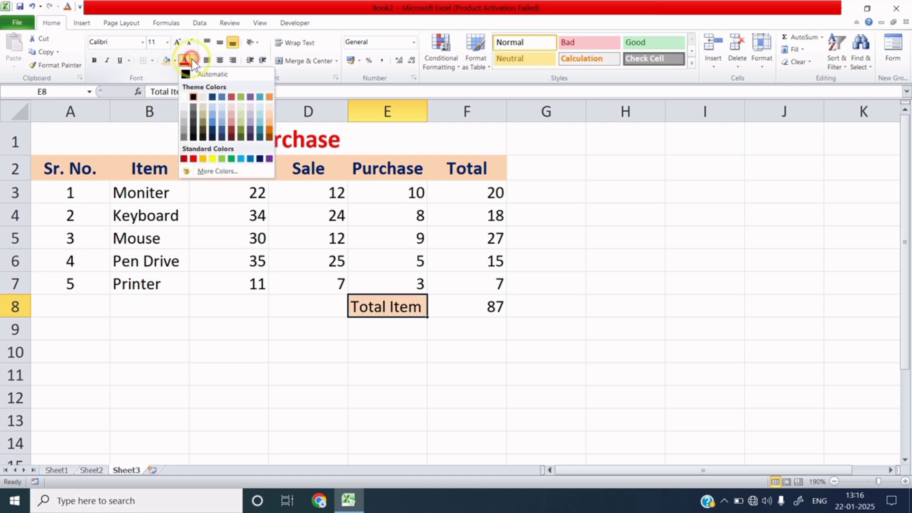
left_click(260, 158)
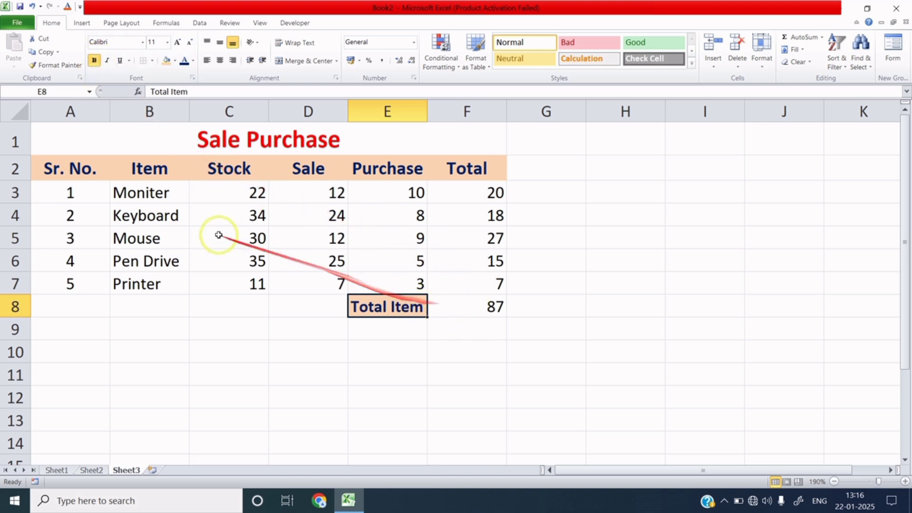
left_click(181, 205)
Apply All Borders to the Total Item label and its sum in E8:F8
left_click(417, 309)
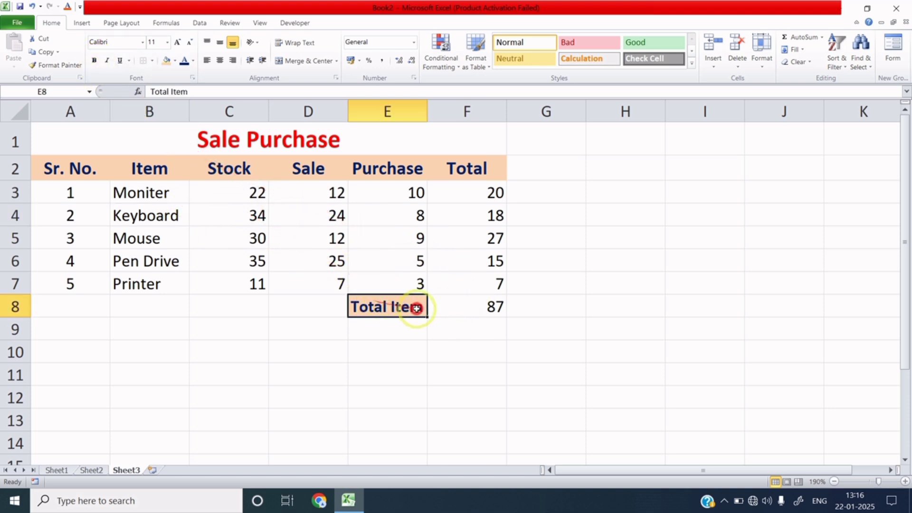
left_click_drag(416, 309, 460, 307)
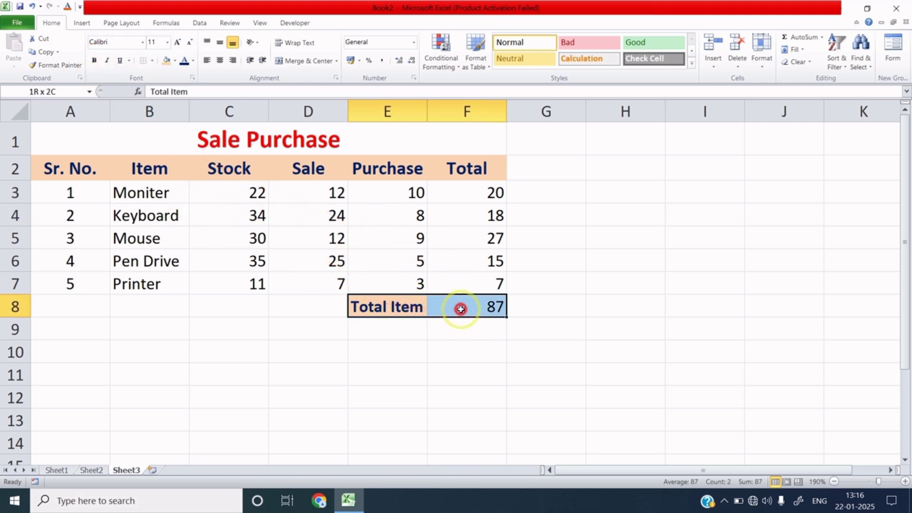
left_click(149, 62)
left_click(170, 153)
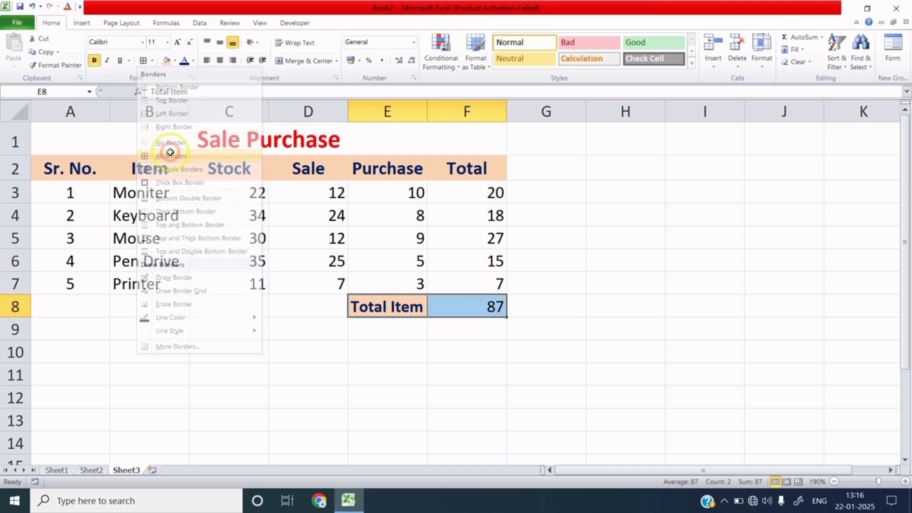
Apply All Borders to the title, header and data rows in A1:F7
left_click_drag(67, 138, 235, 278)
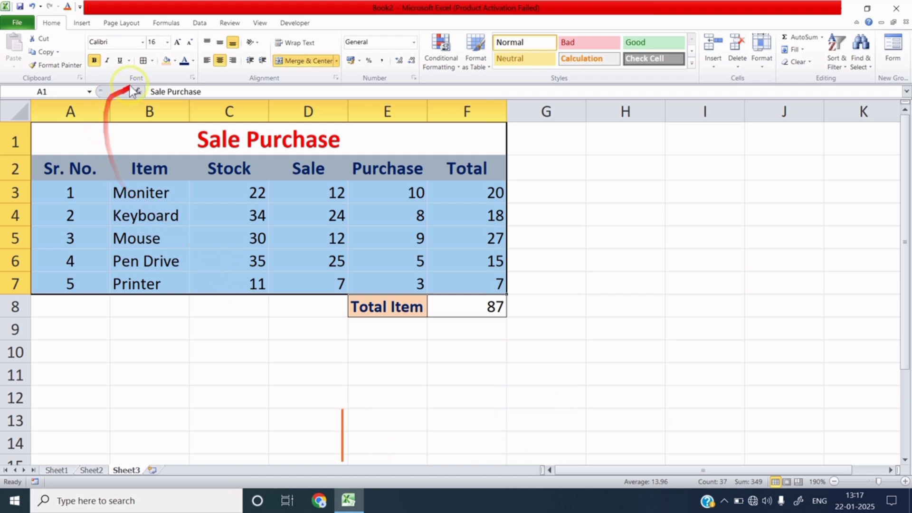
left_click(142, 60)
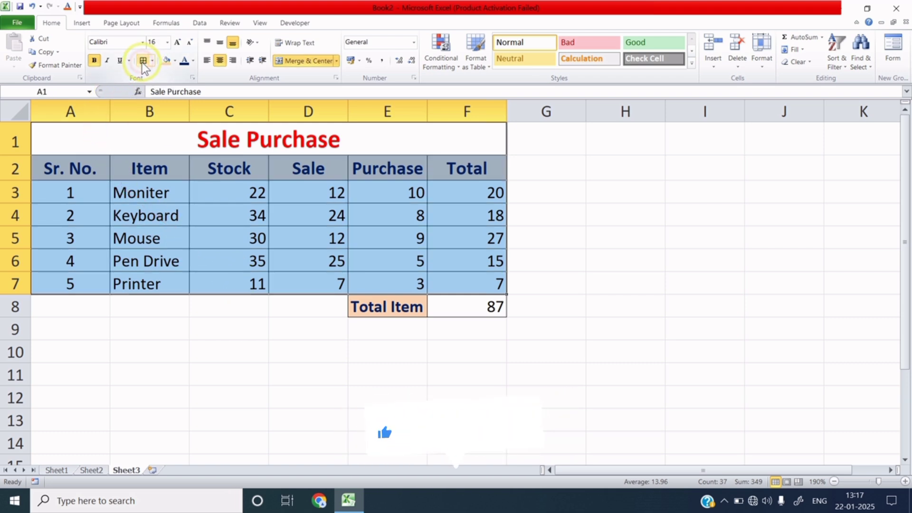
left_click(208, 349)
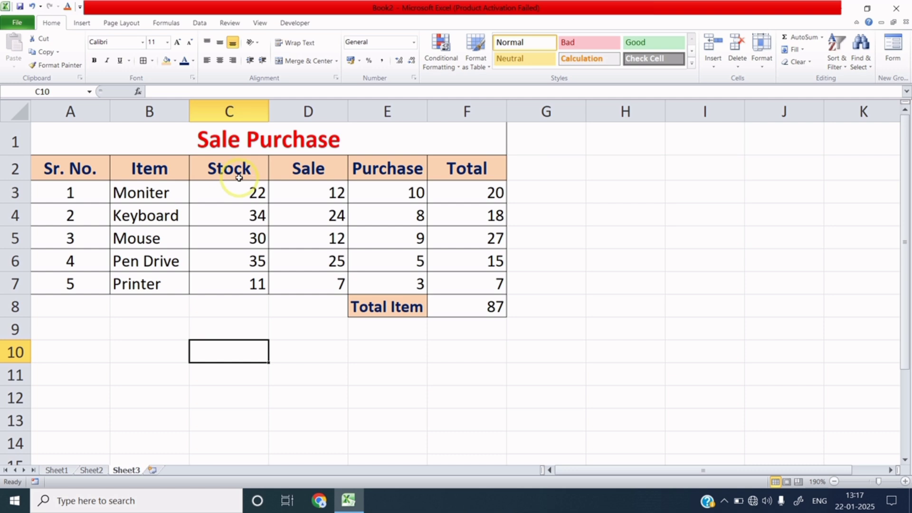
left_click_drag(239, 183, 247, 263)
left_click(338, 199)
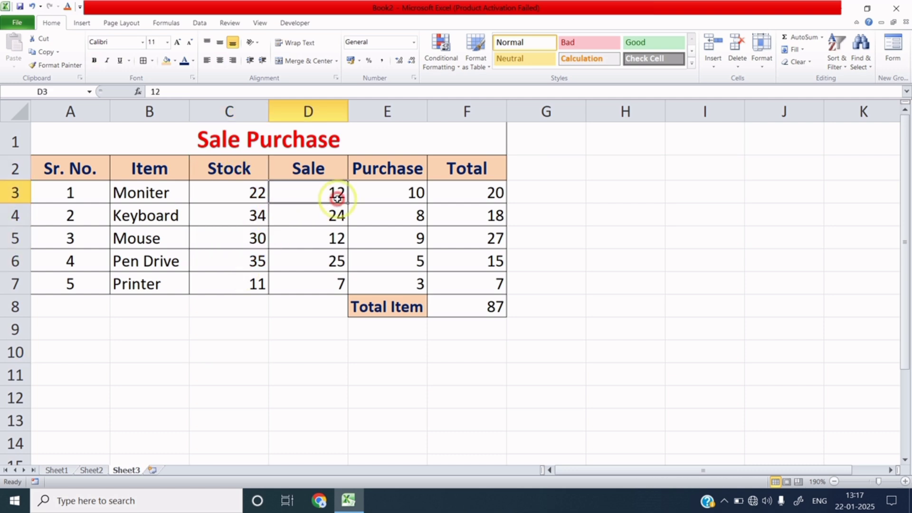